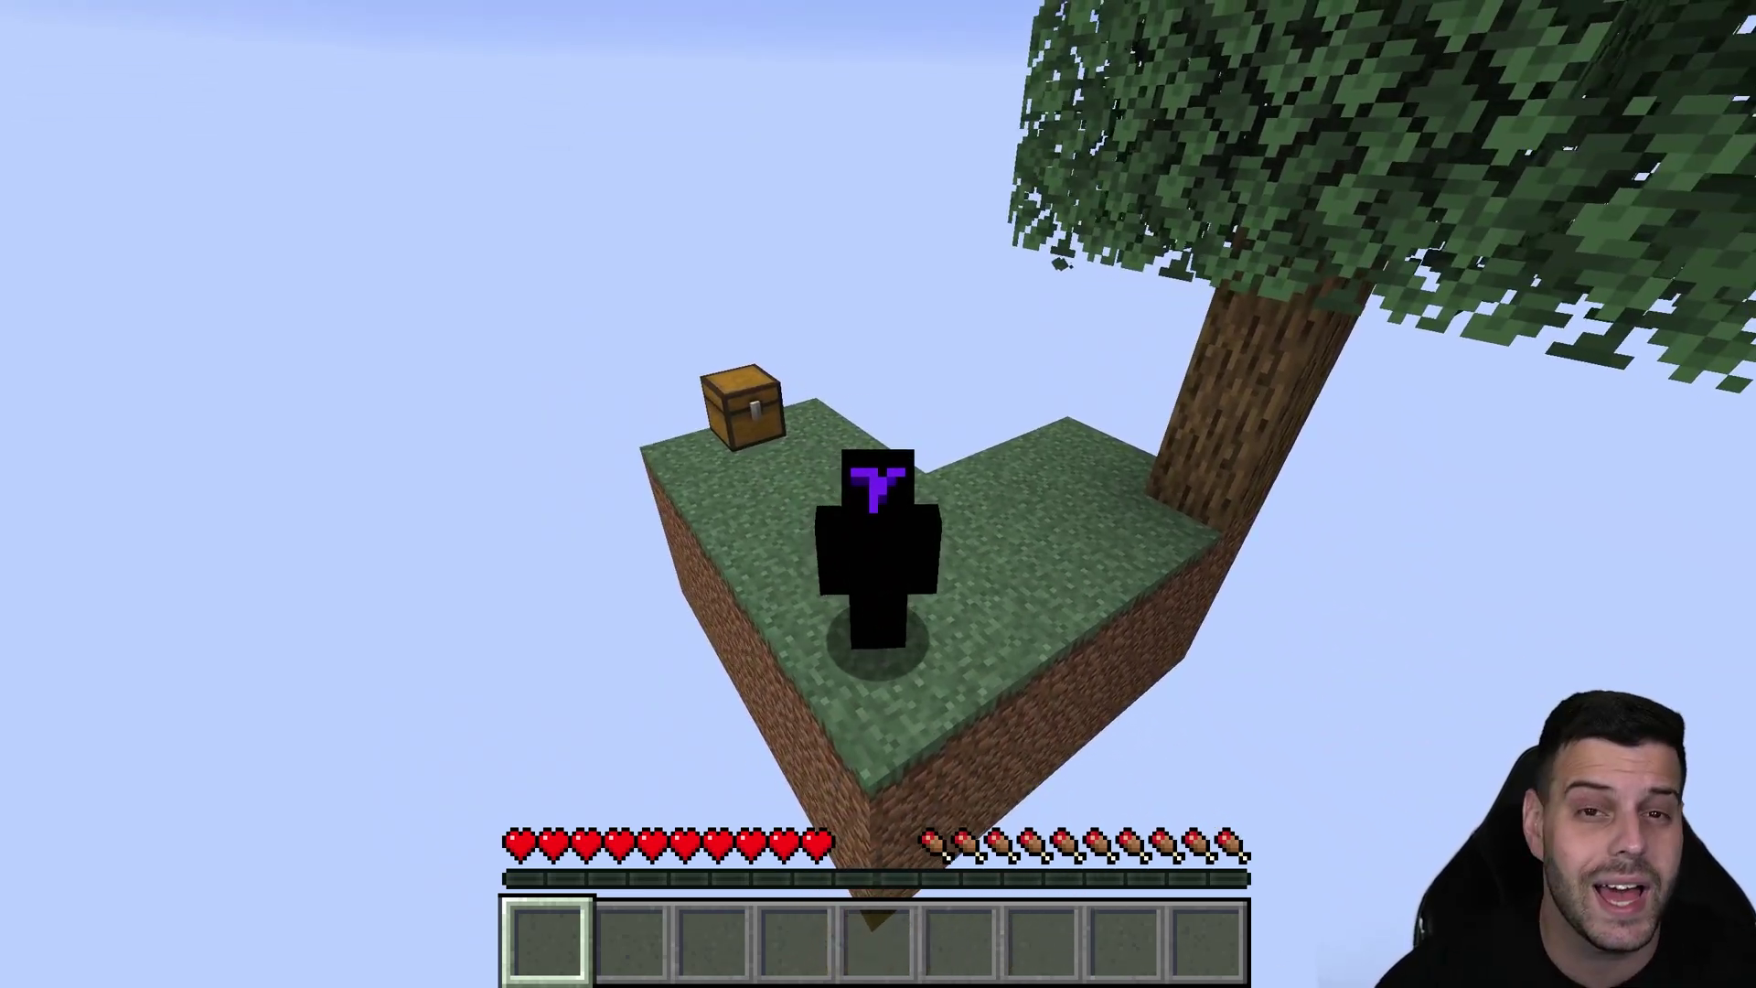
key(w)
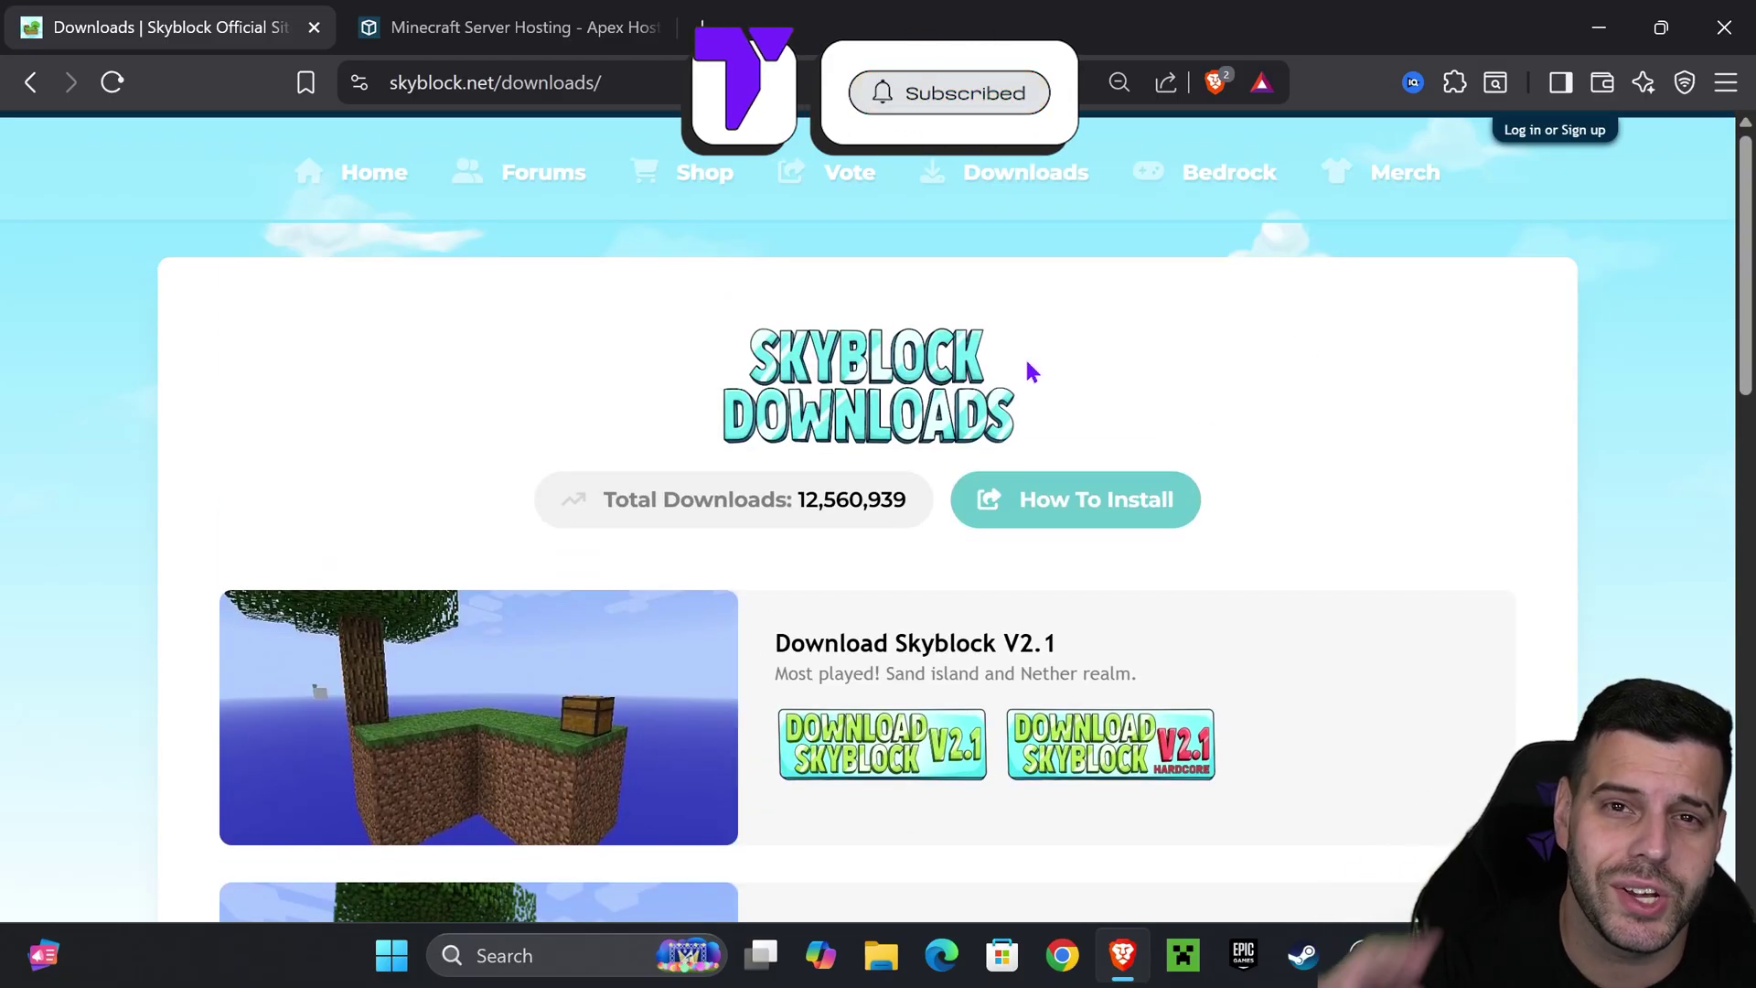
- Look through the Skyblock map versions offered on the downloads page, from V2.1 down to V1.0
scroll(1216, 412, down, 7)
scroll(1325, 481, up, 7)
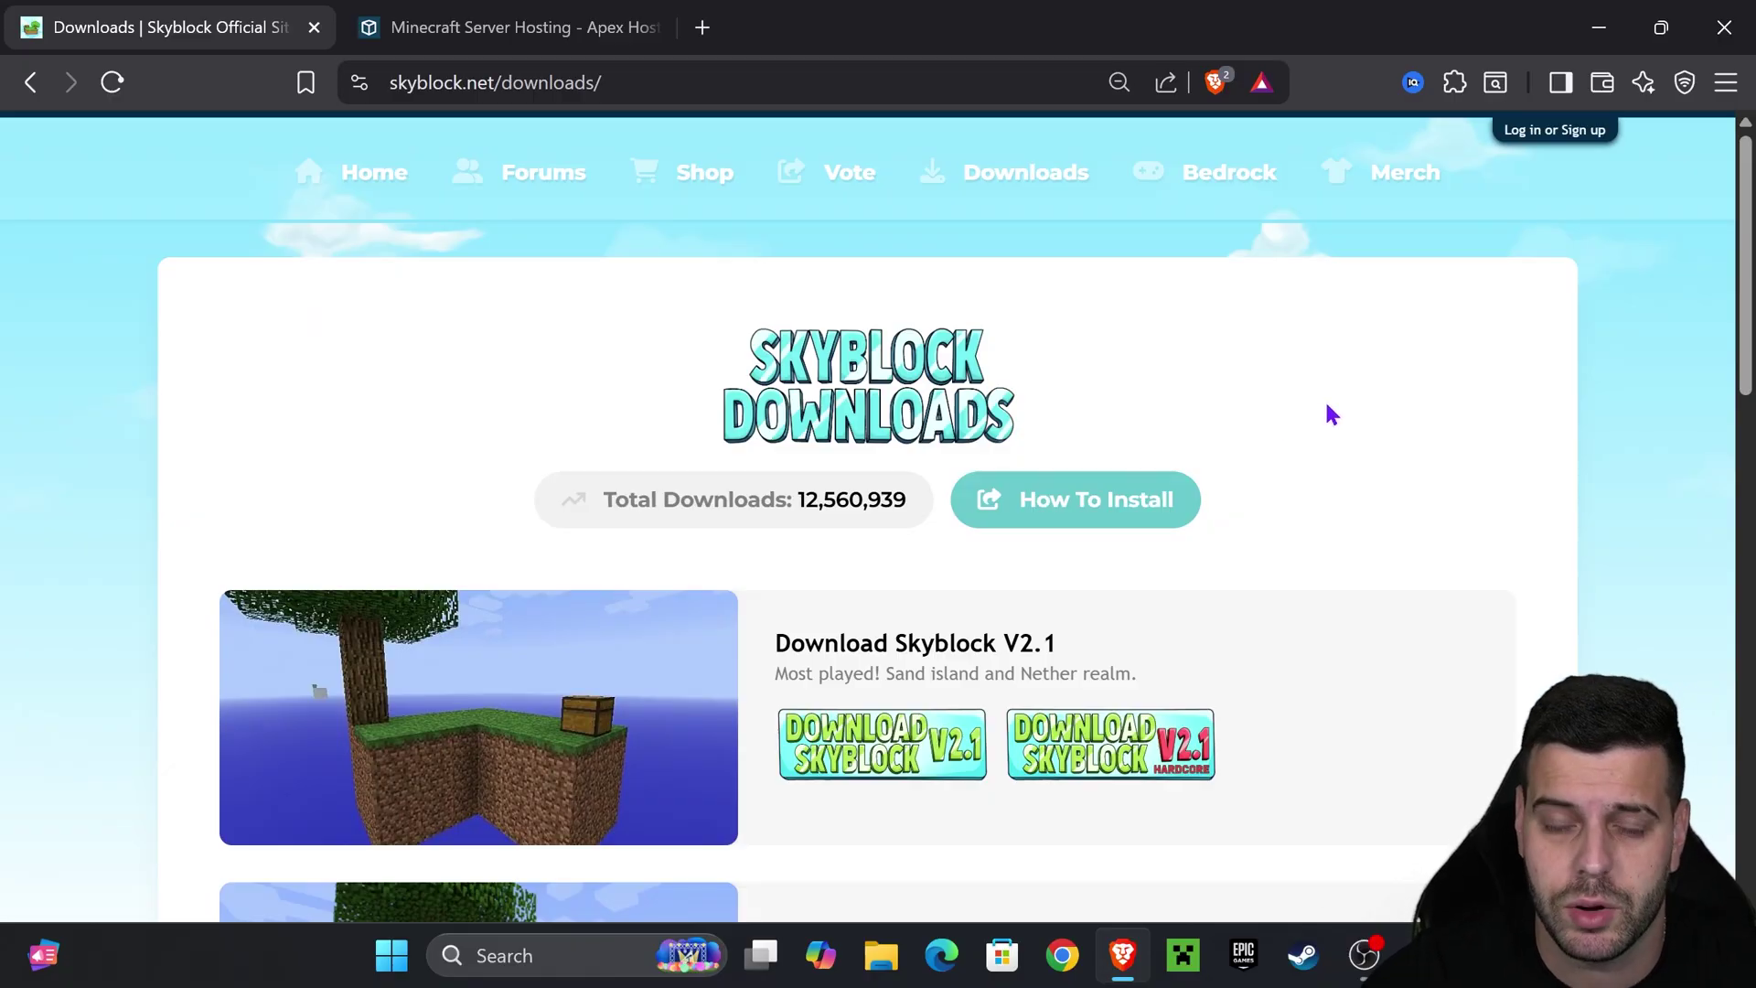
scroll(1325, 494, down, 3)
drag(1058, 369, 1002, 358)
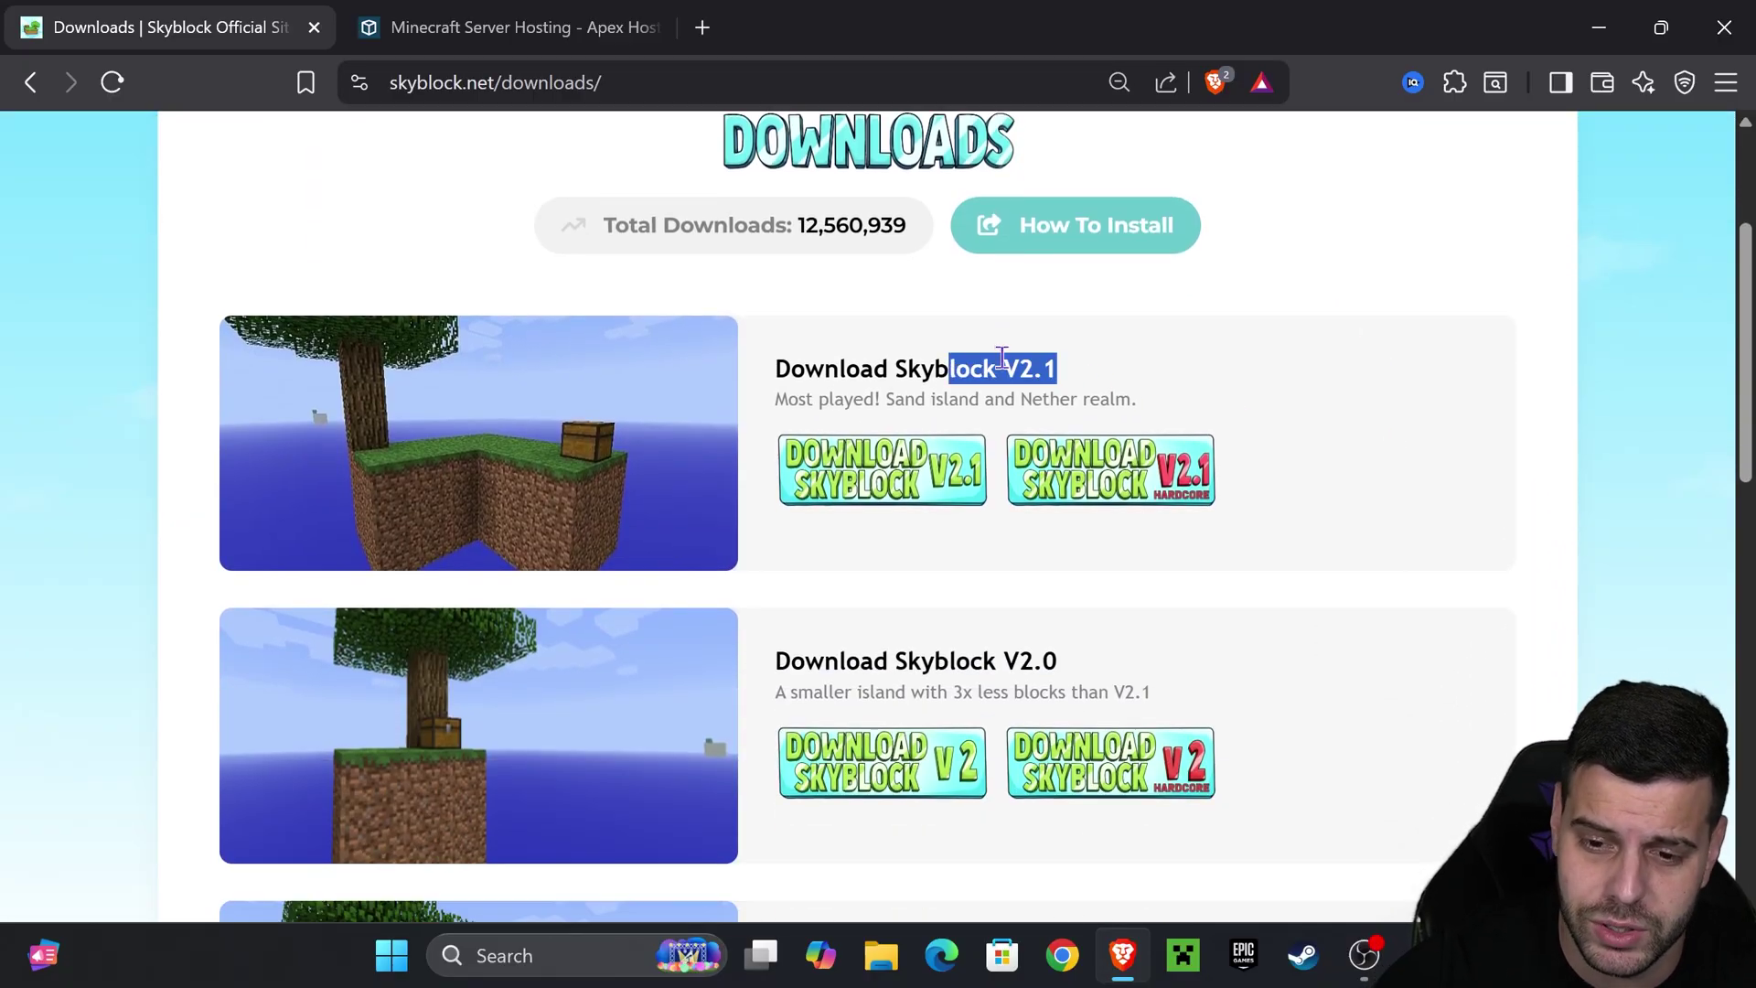
click(1056, 380)
scroll(968, 416, down, 10)
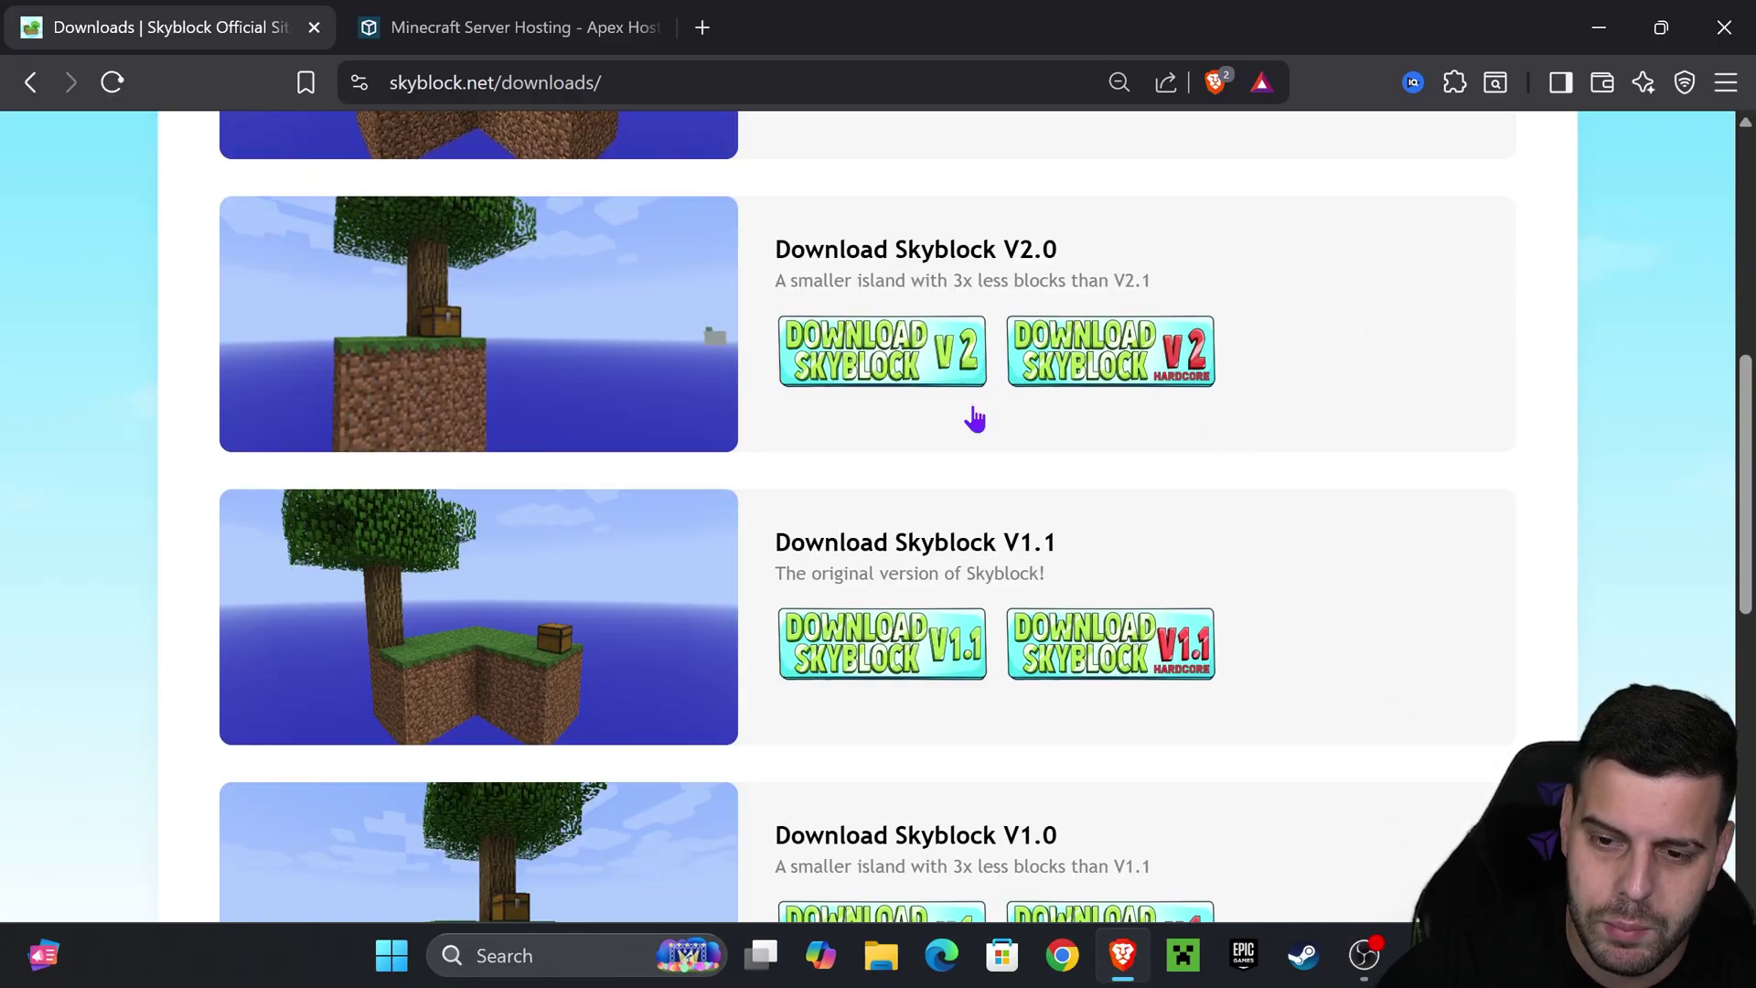
scroll(1317, 395, up, 7)
scroll(688, 612, down, 6)
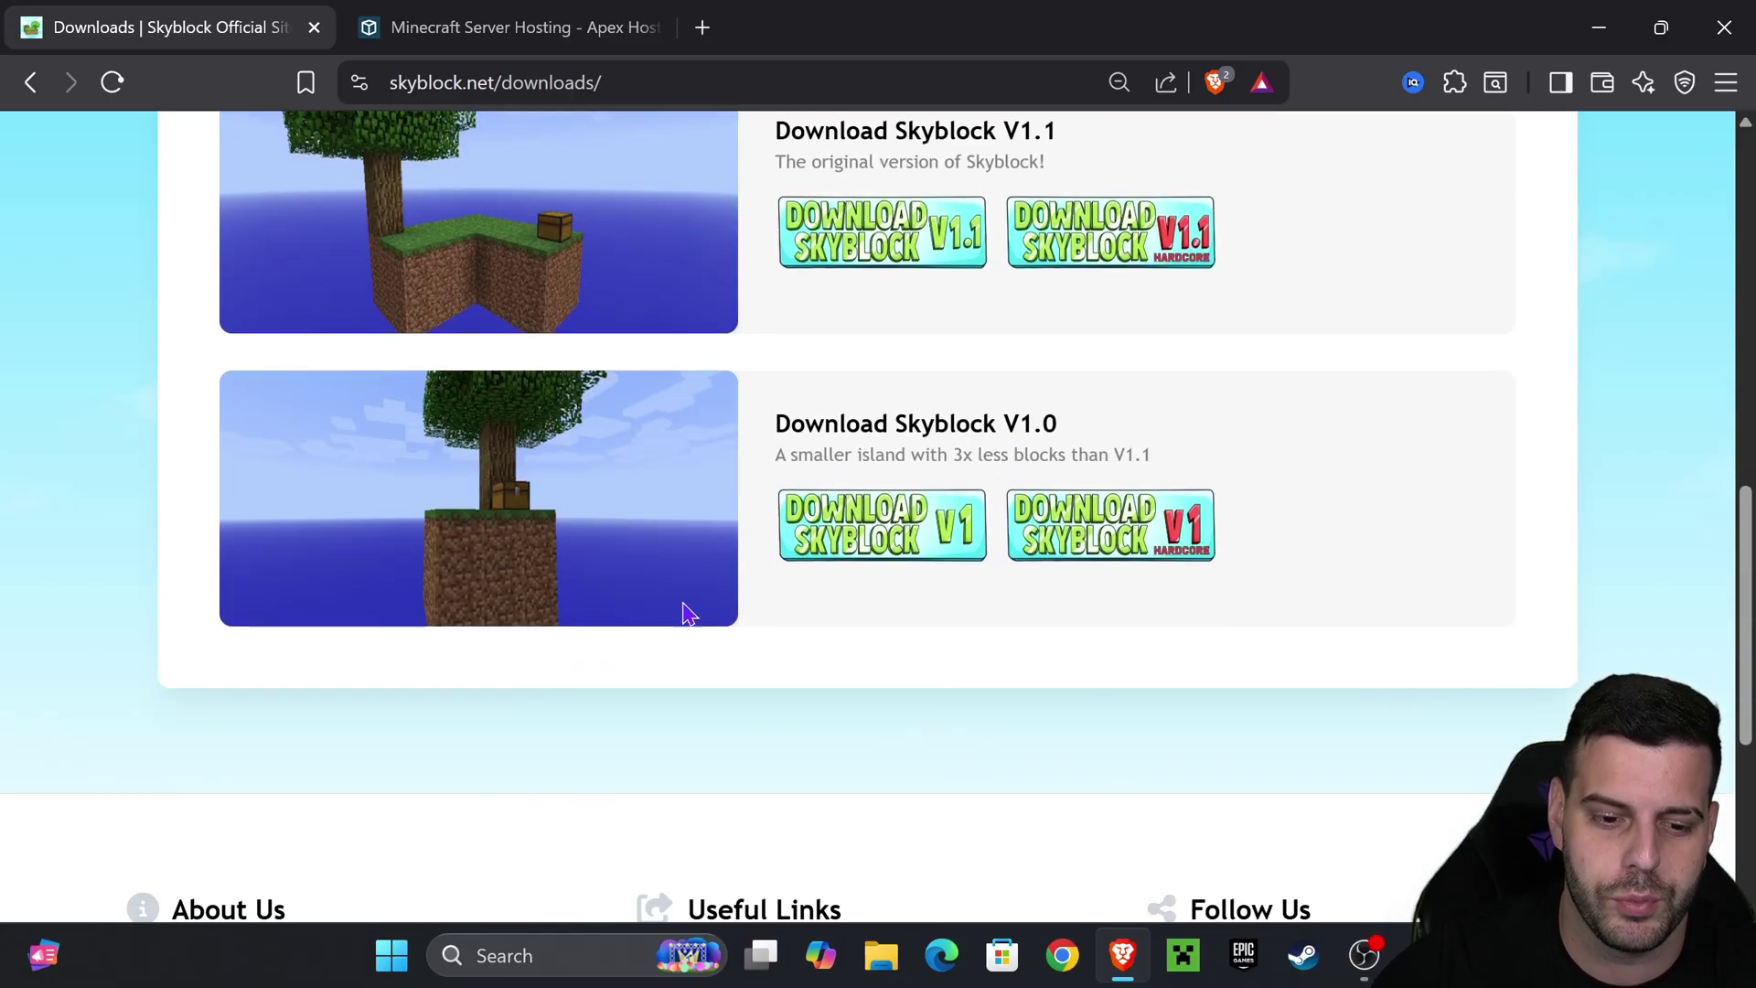
scroll(893, 588, up, 10)
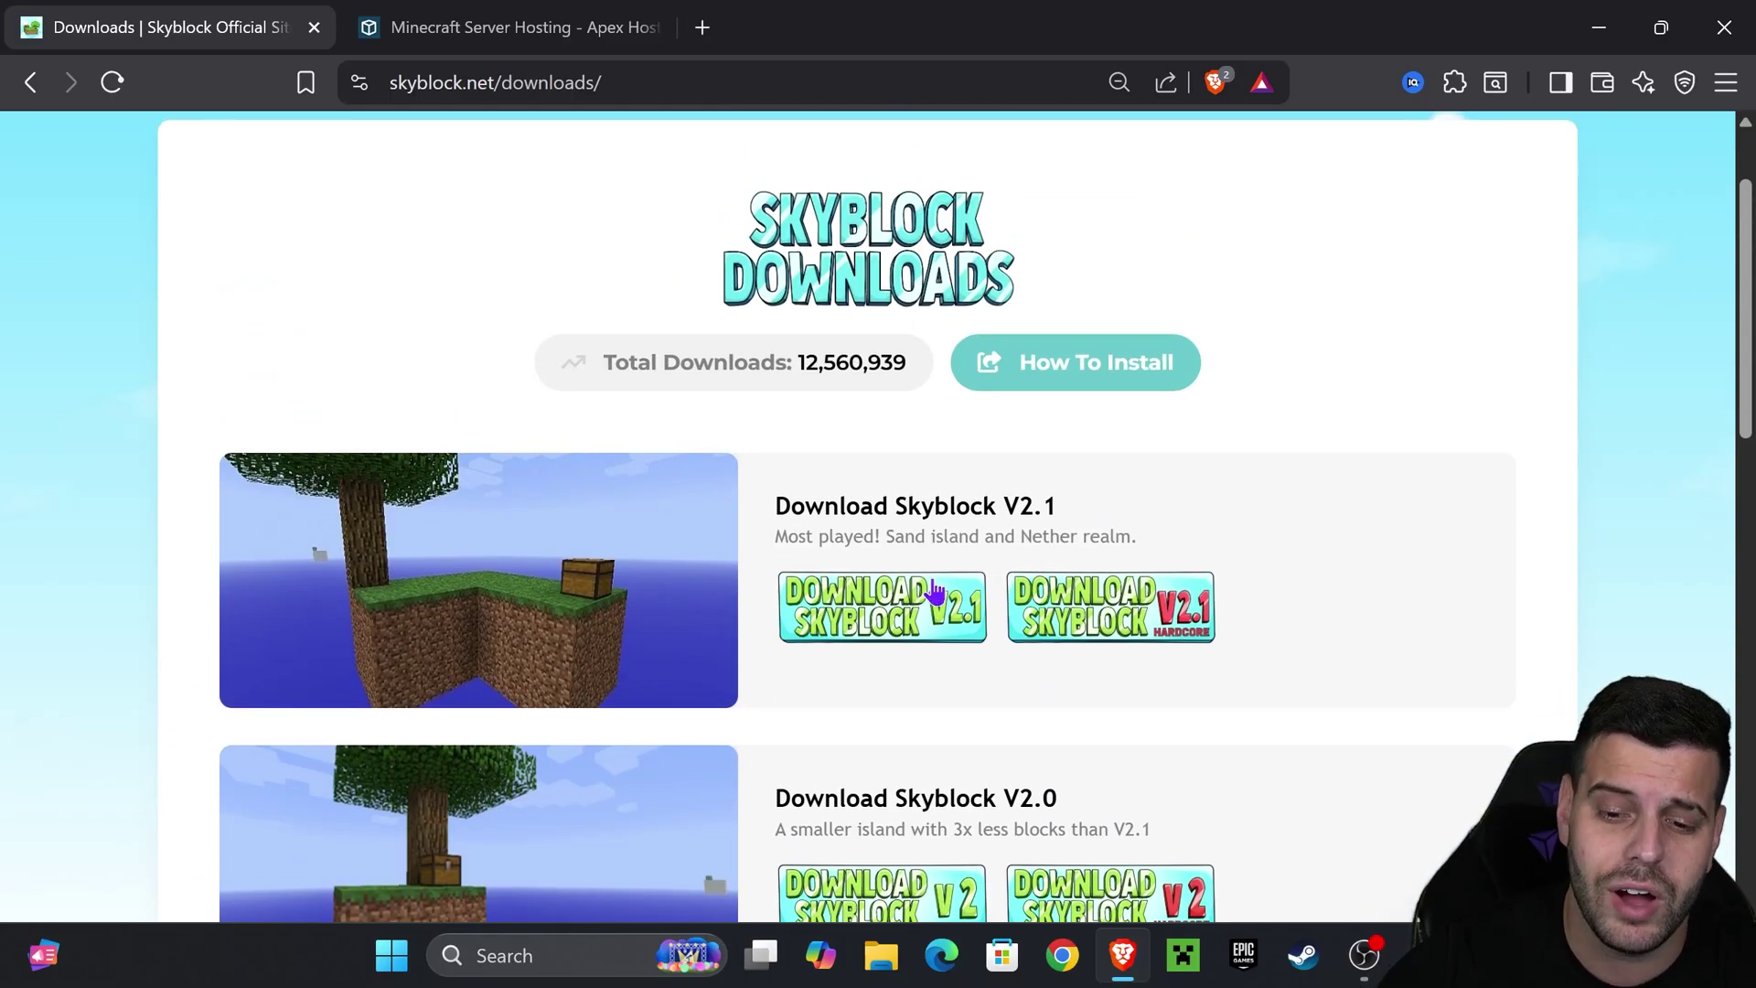
scroll(936, 528, down, 2)
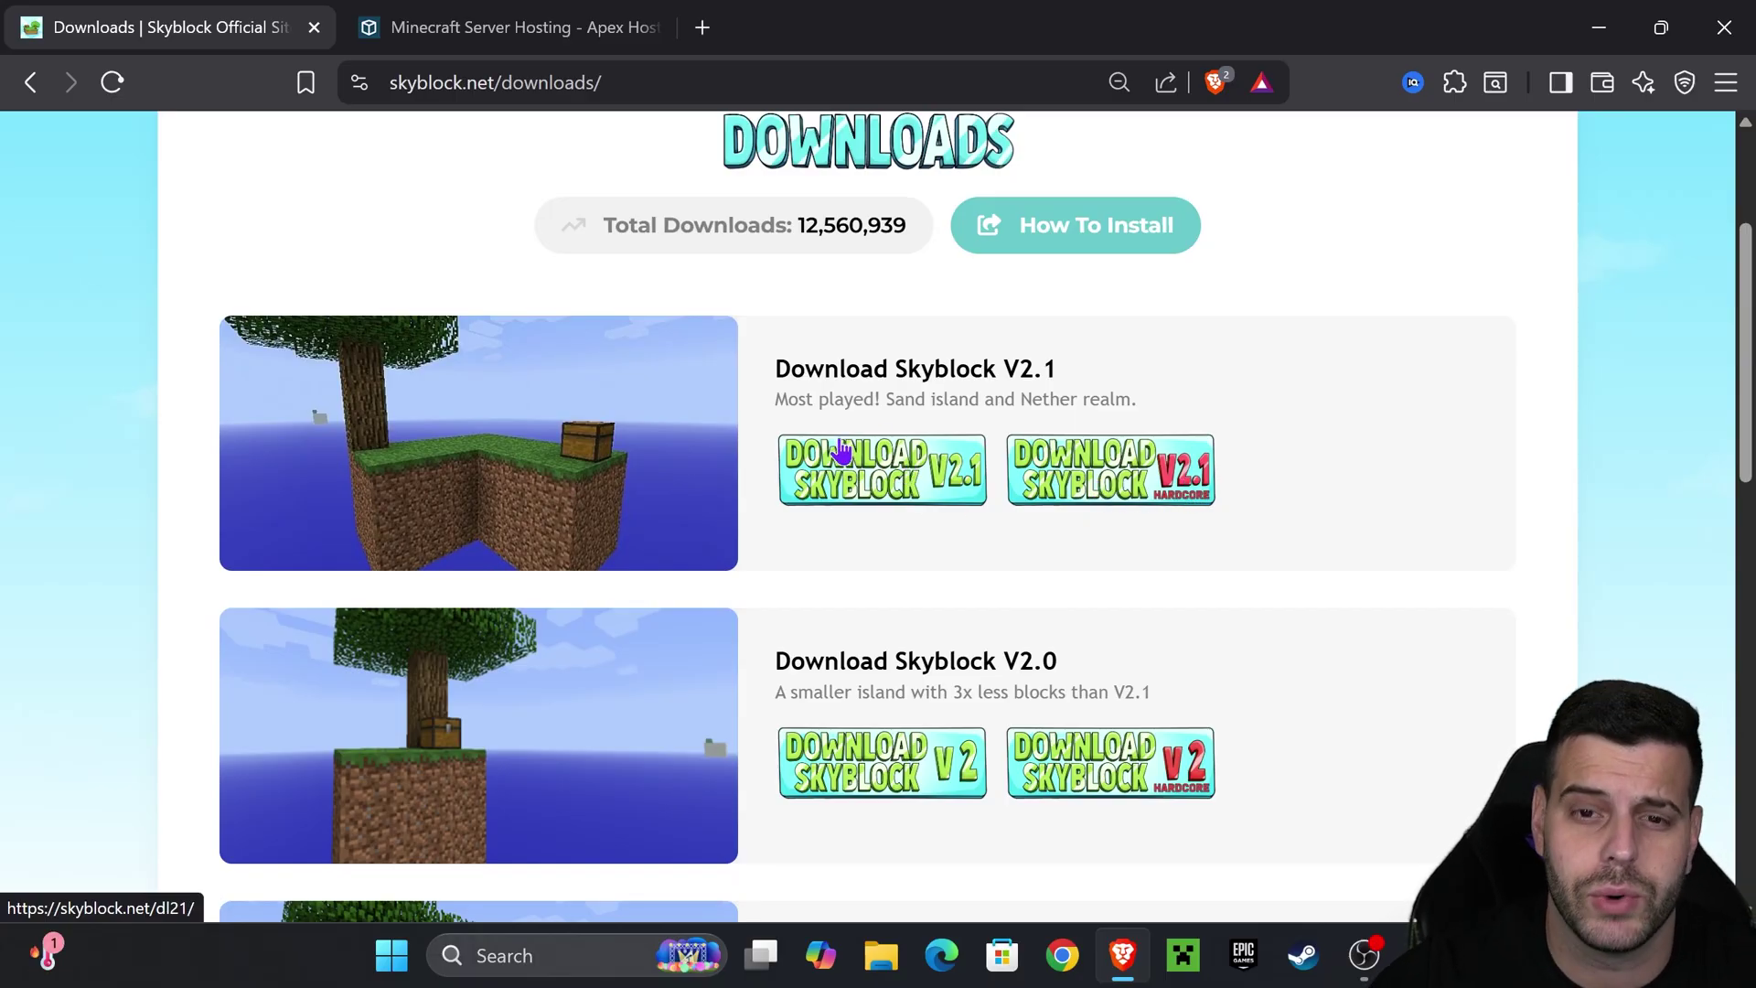
- Download the standard Skyblock V2.1 map and save it as Skyblock-2.1 (3).zip in the Downloads folder
click(880, 474)
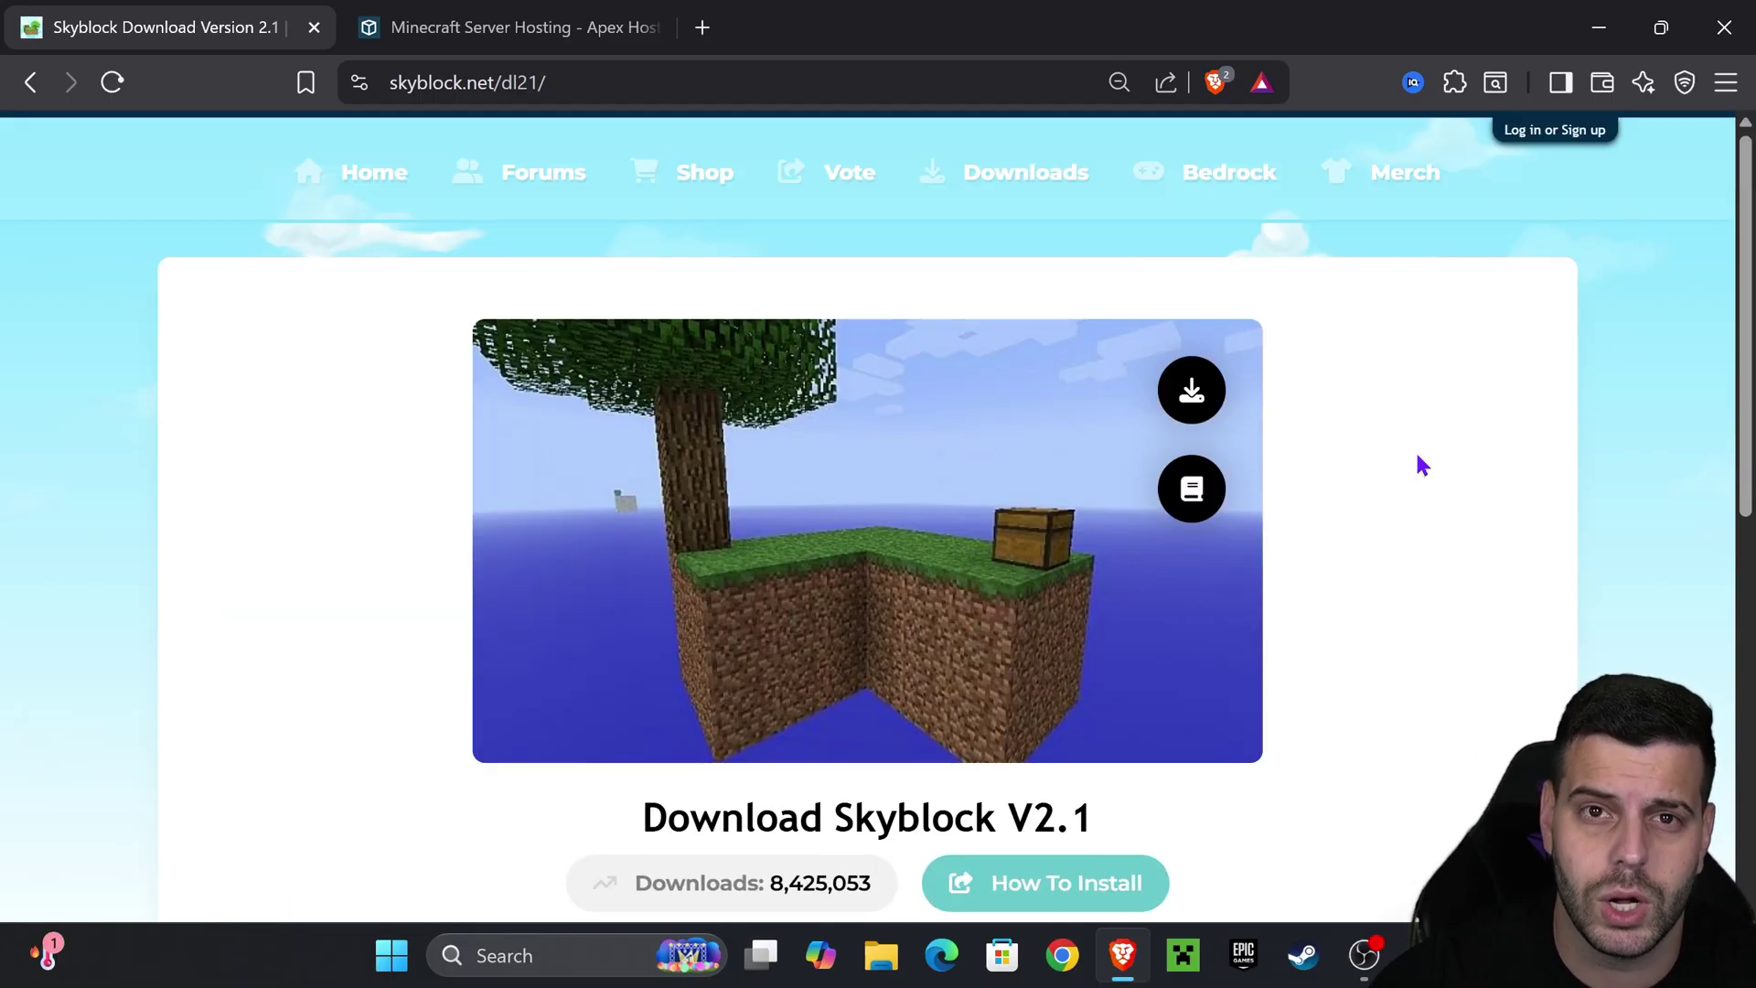
scroll(1253, 417, down, 3)
scroll(1271, 306, up, 2)
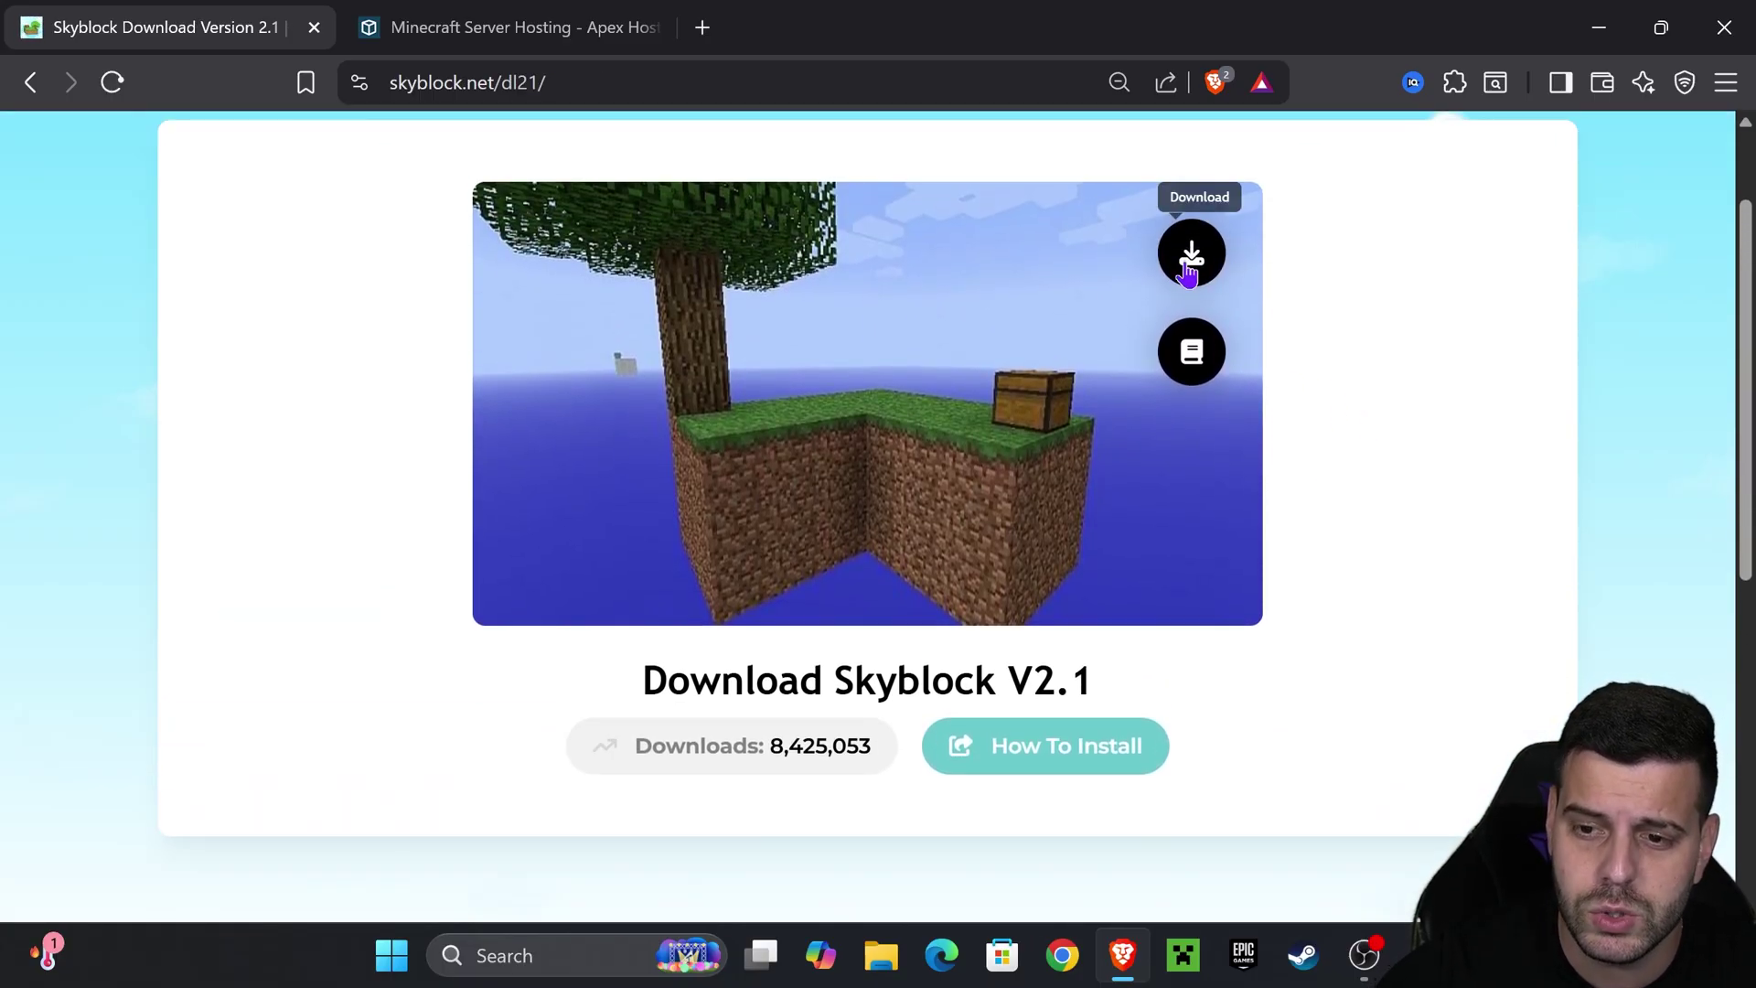
click(1191, 259)
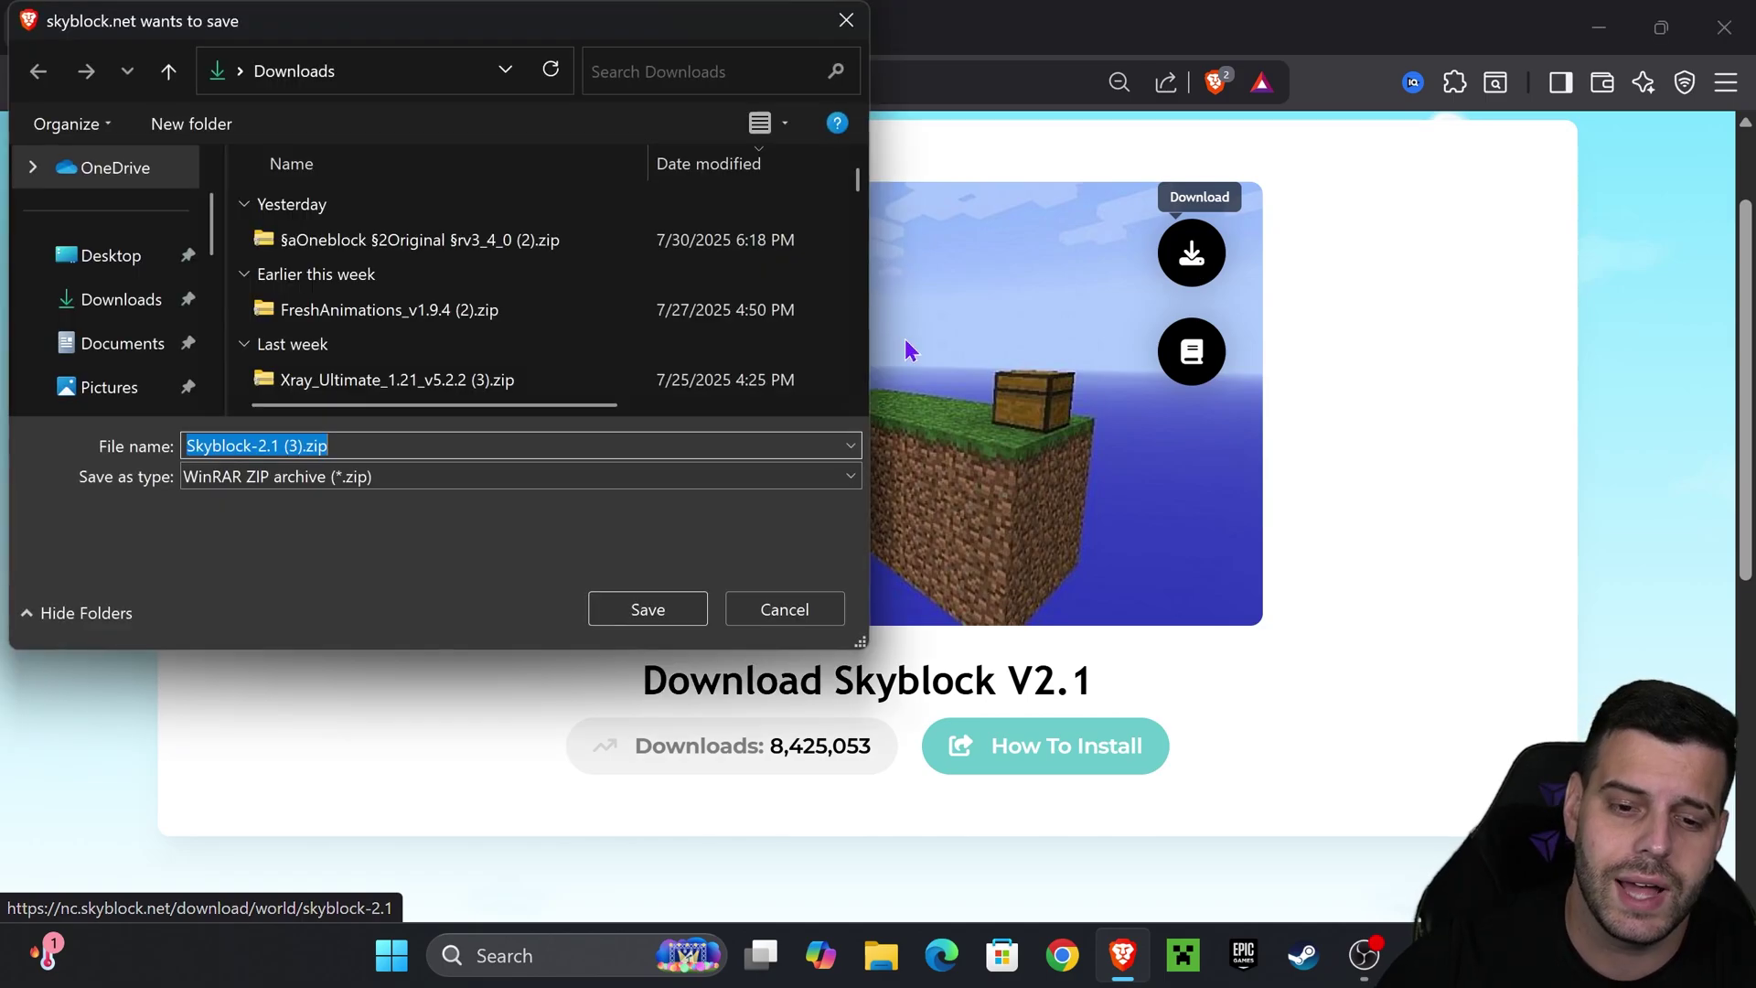
click(659, 613)
- Place the downloaded Skyblock-2.1 (3).zip on the desktop and minimize the browser
drag(1216, 11, 724, 556)
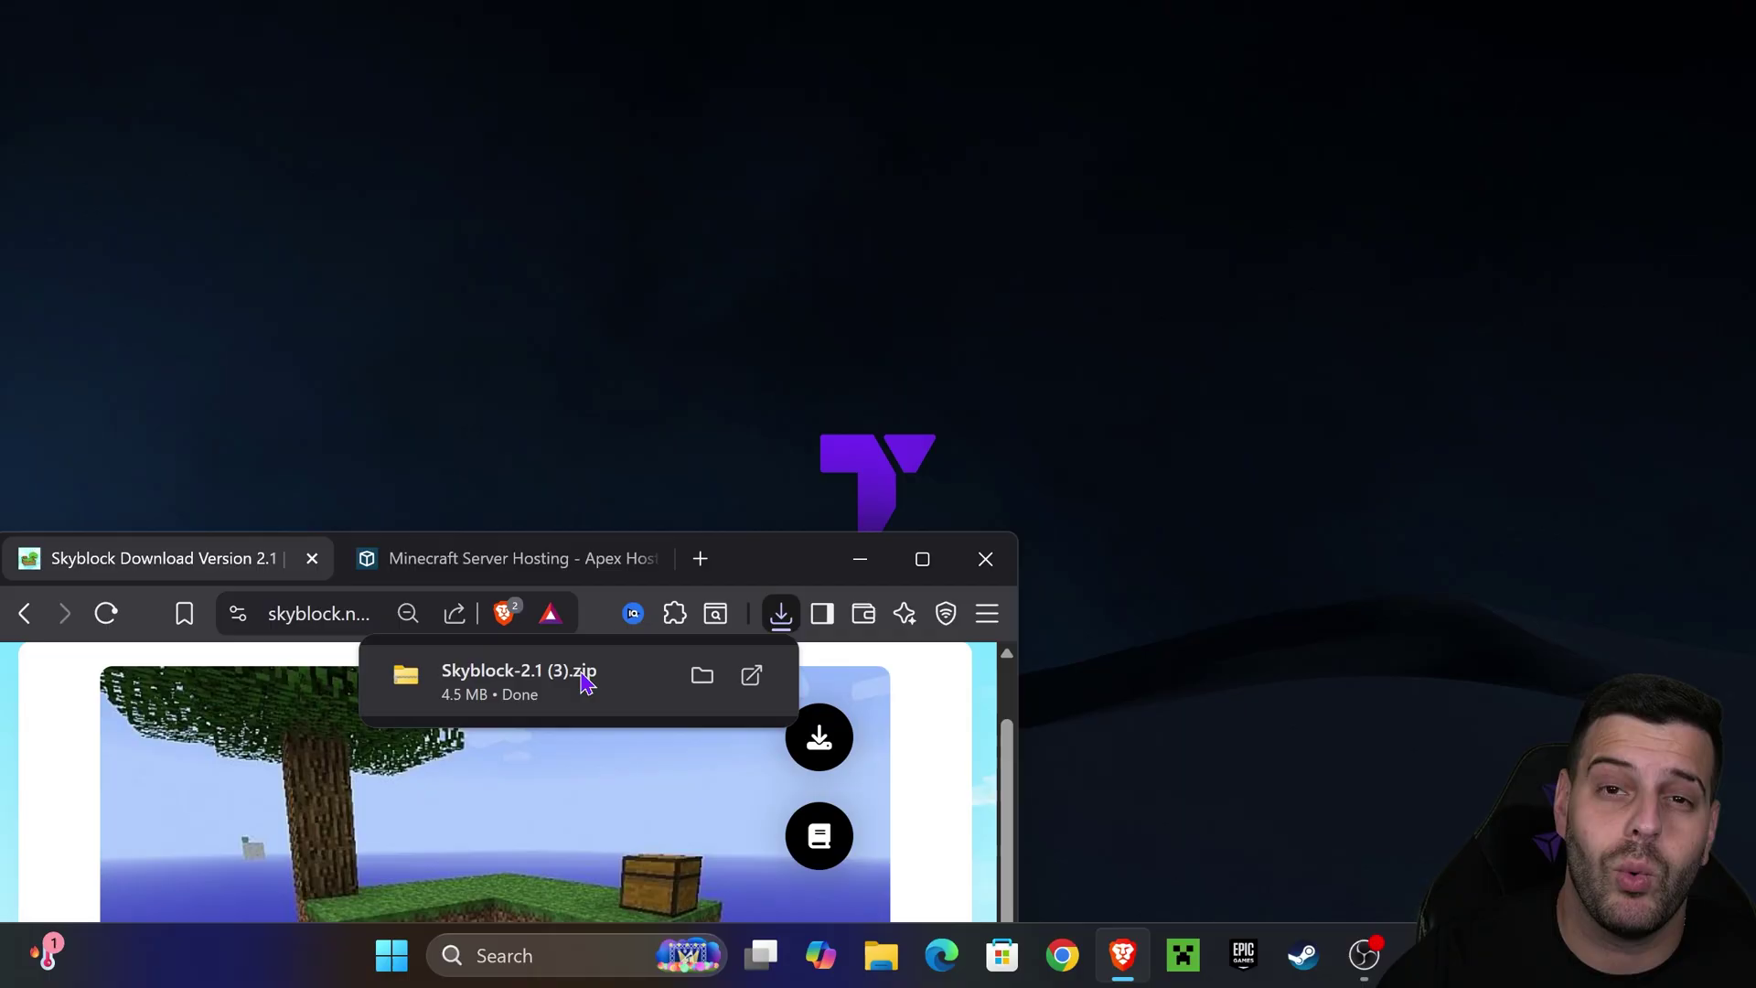
drag(512, 684, 832, 265)
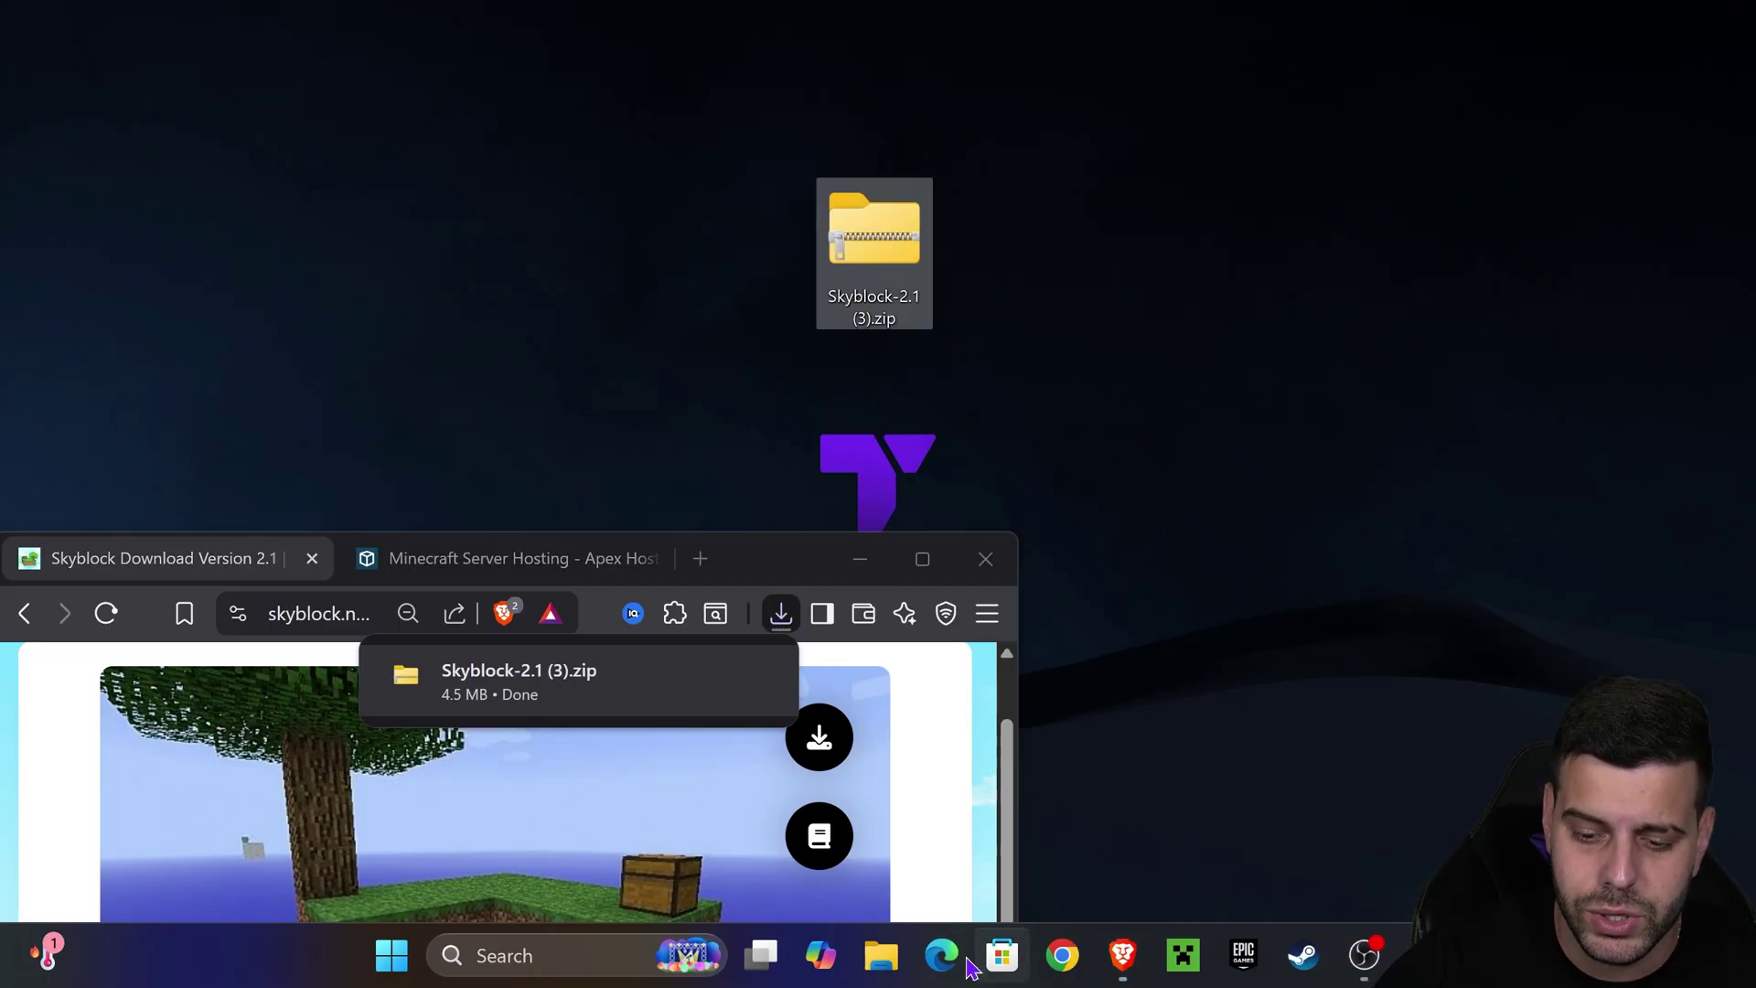
click(859, 558)
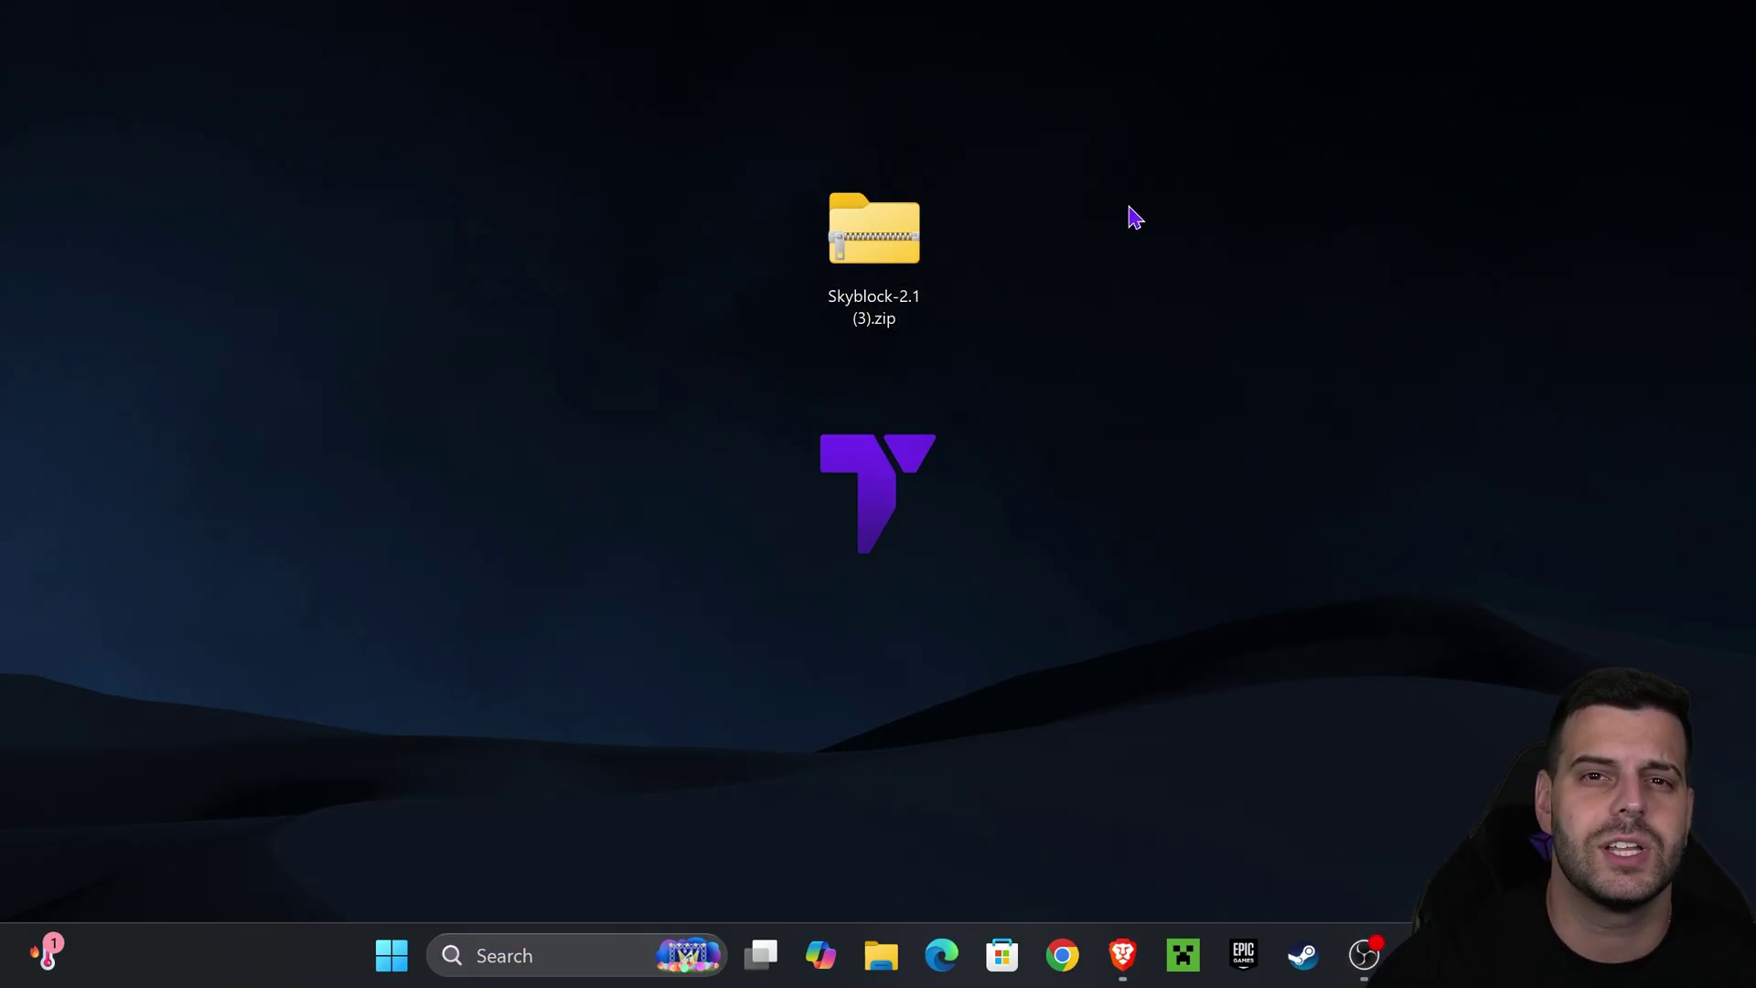
- Extract Skyblock-2.1 (3).zip into a Skyblock-2.1 (3) folder on the desktop
right_click(865, 239)
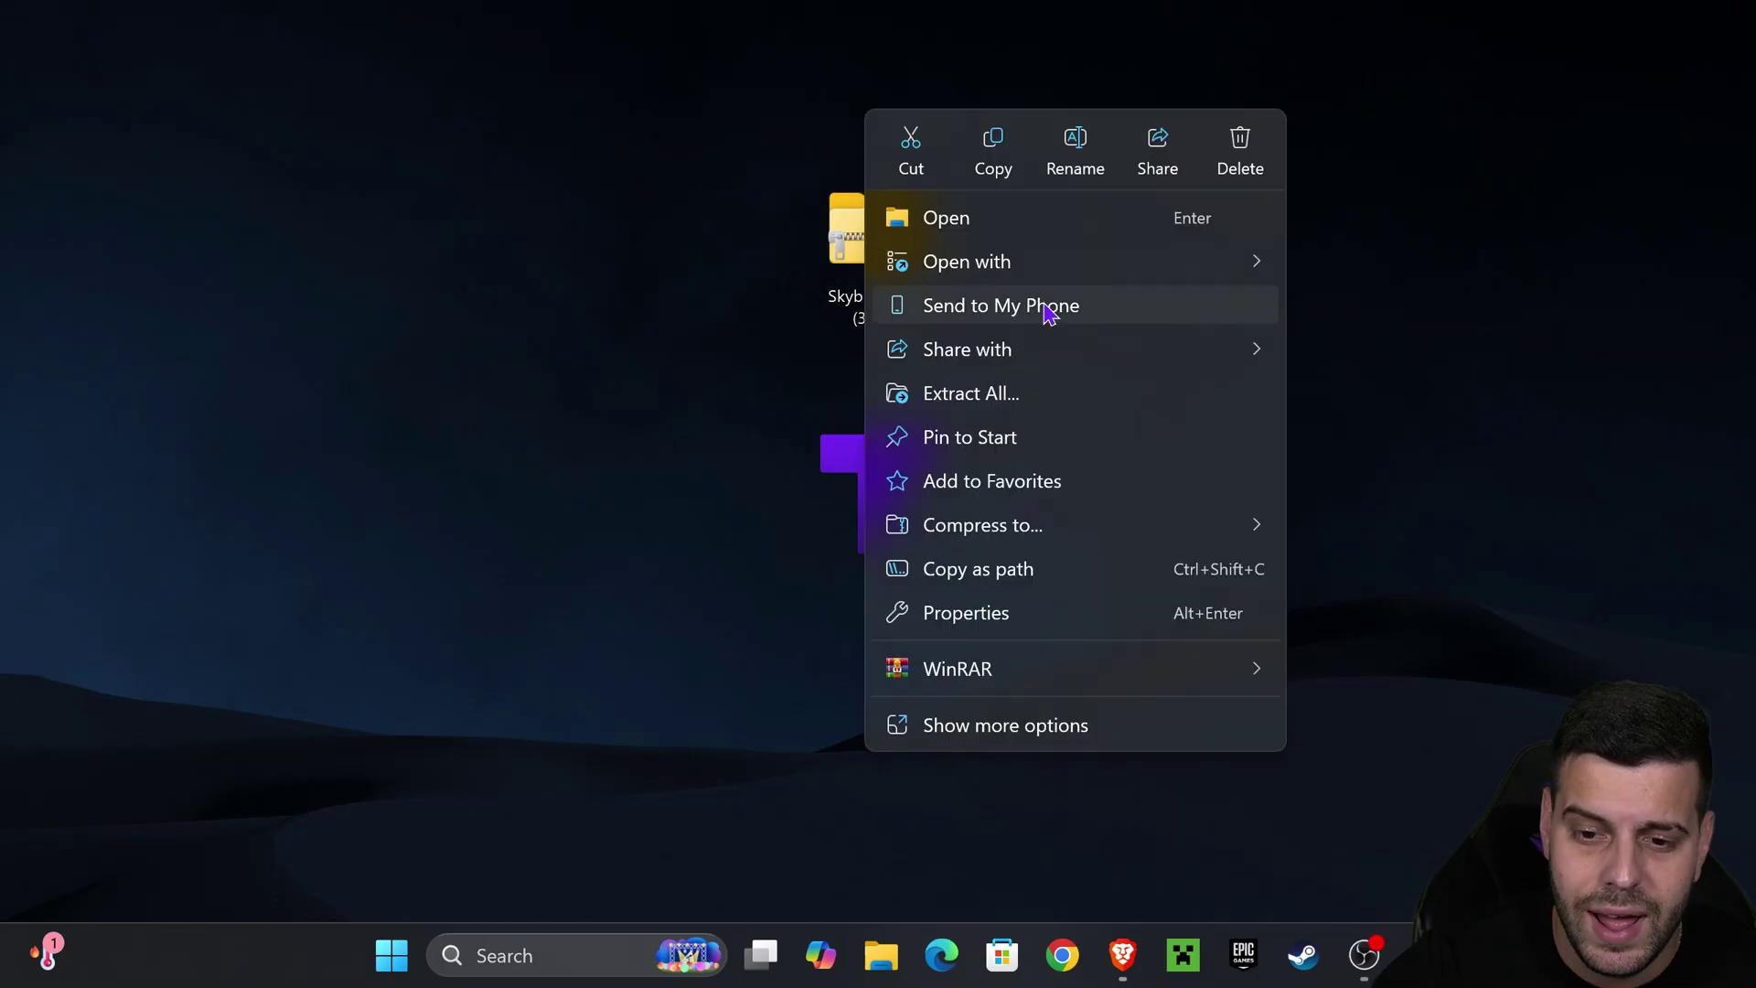
click(1003, 395)
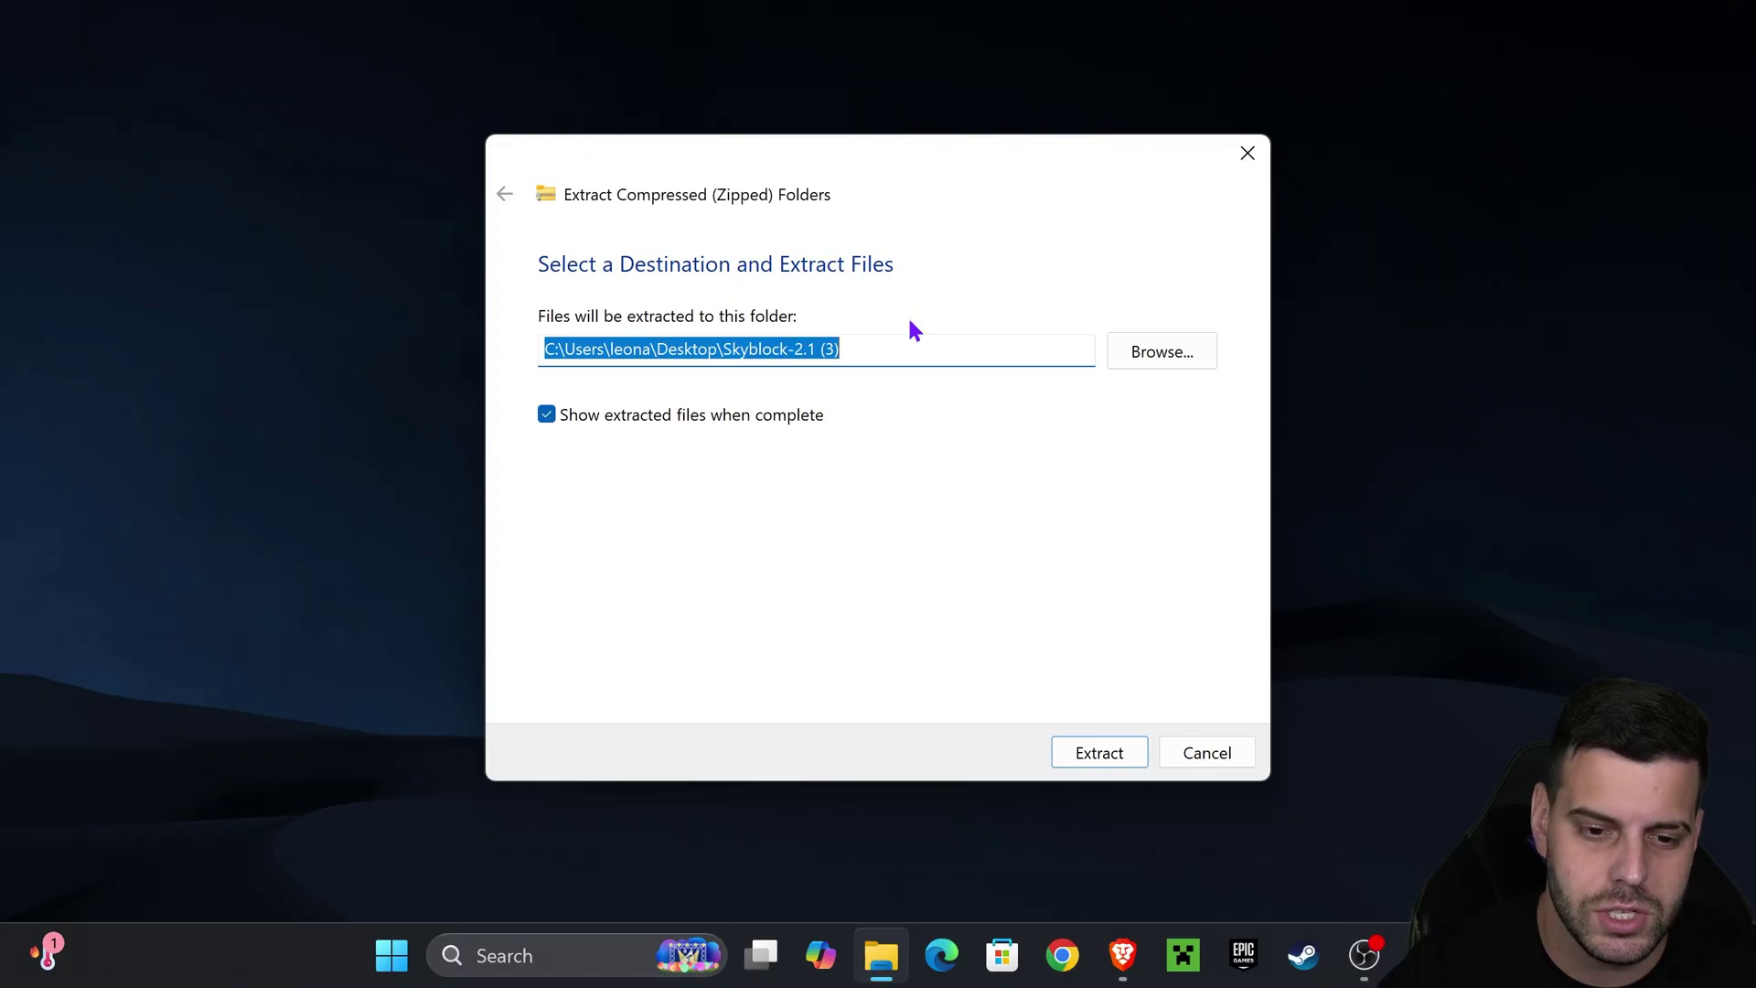
click(1106, 754)
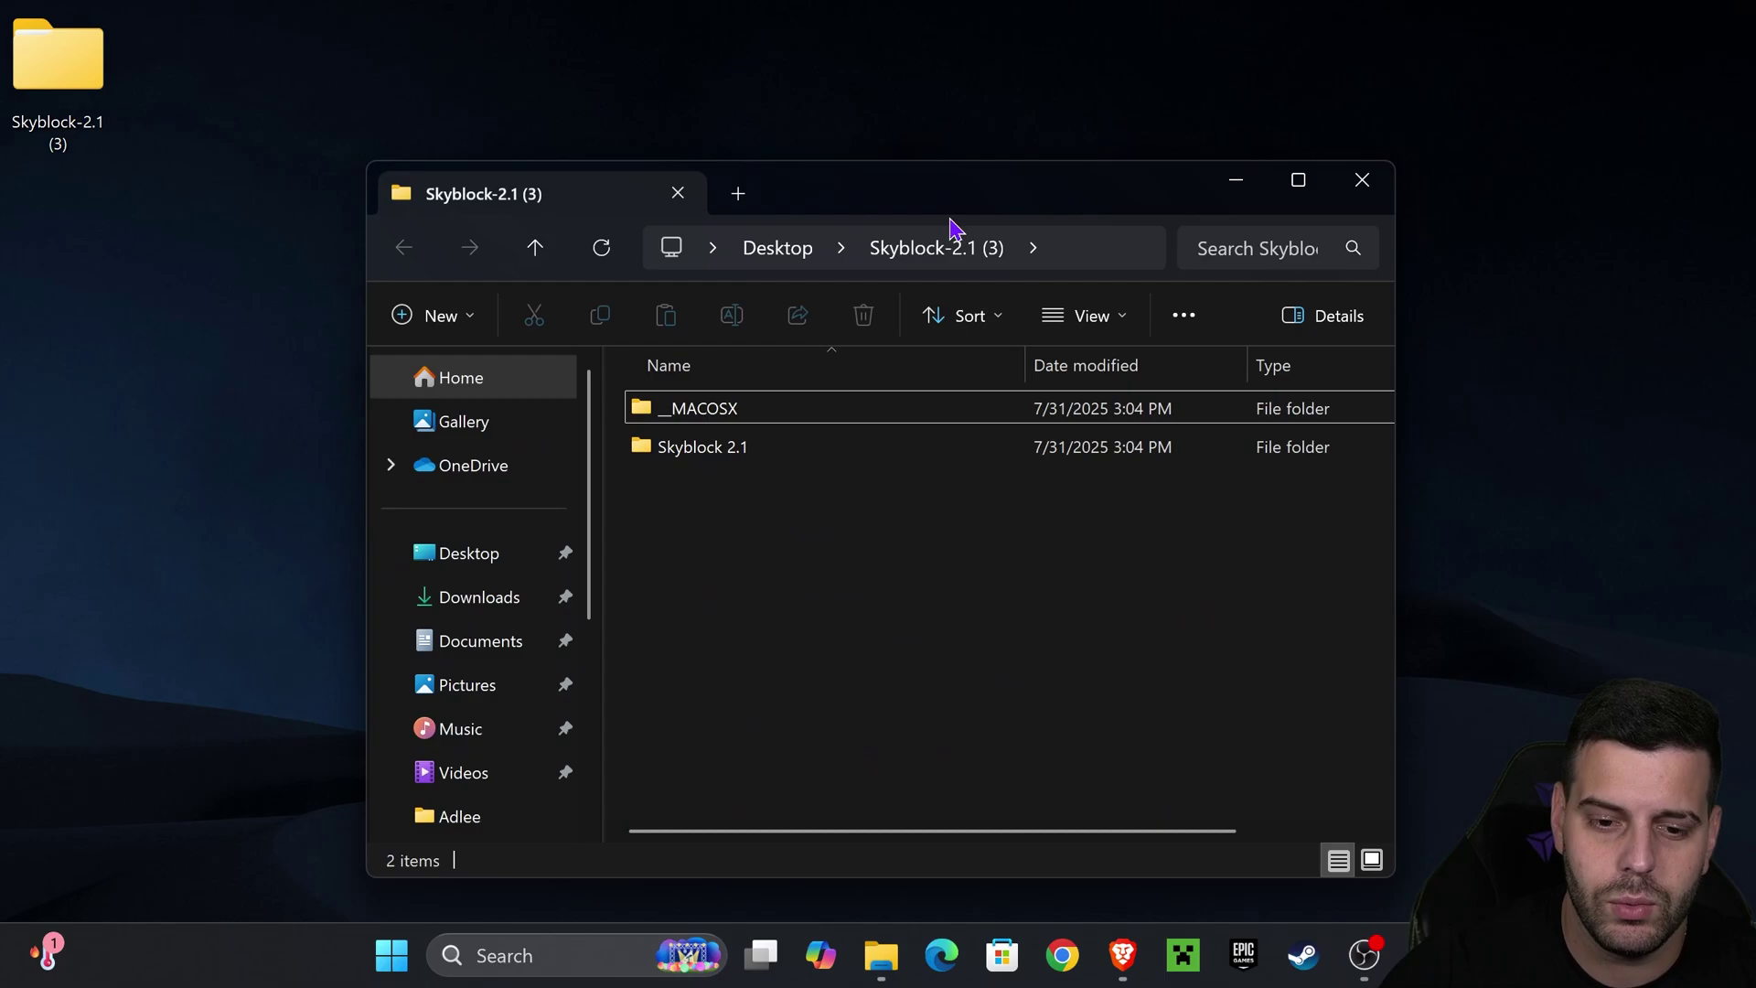
- Move the Skyblock 2.1 folder out of the extracted folder onto the desktop and close the folder window
drag(1046, 205, 893, 148)
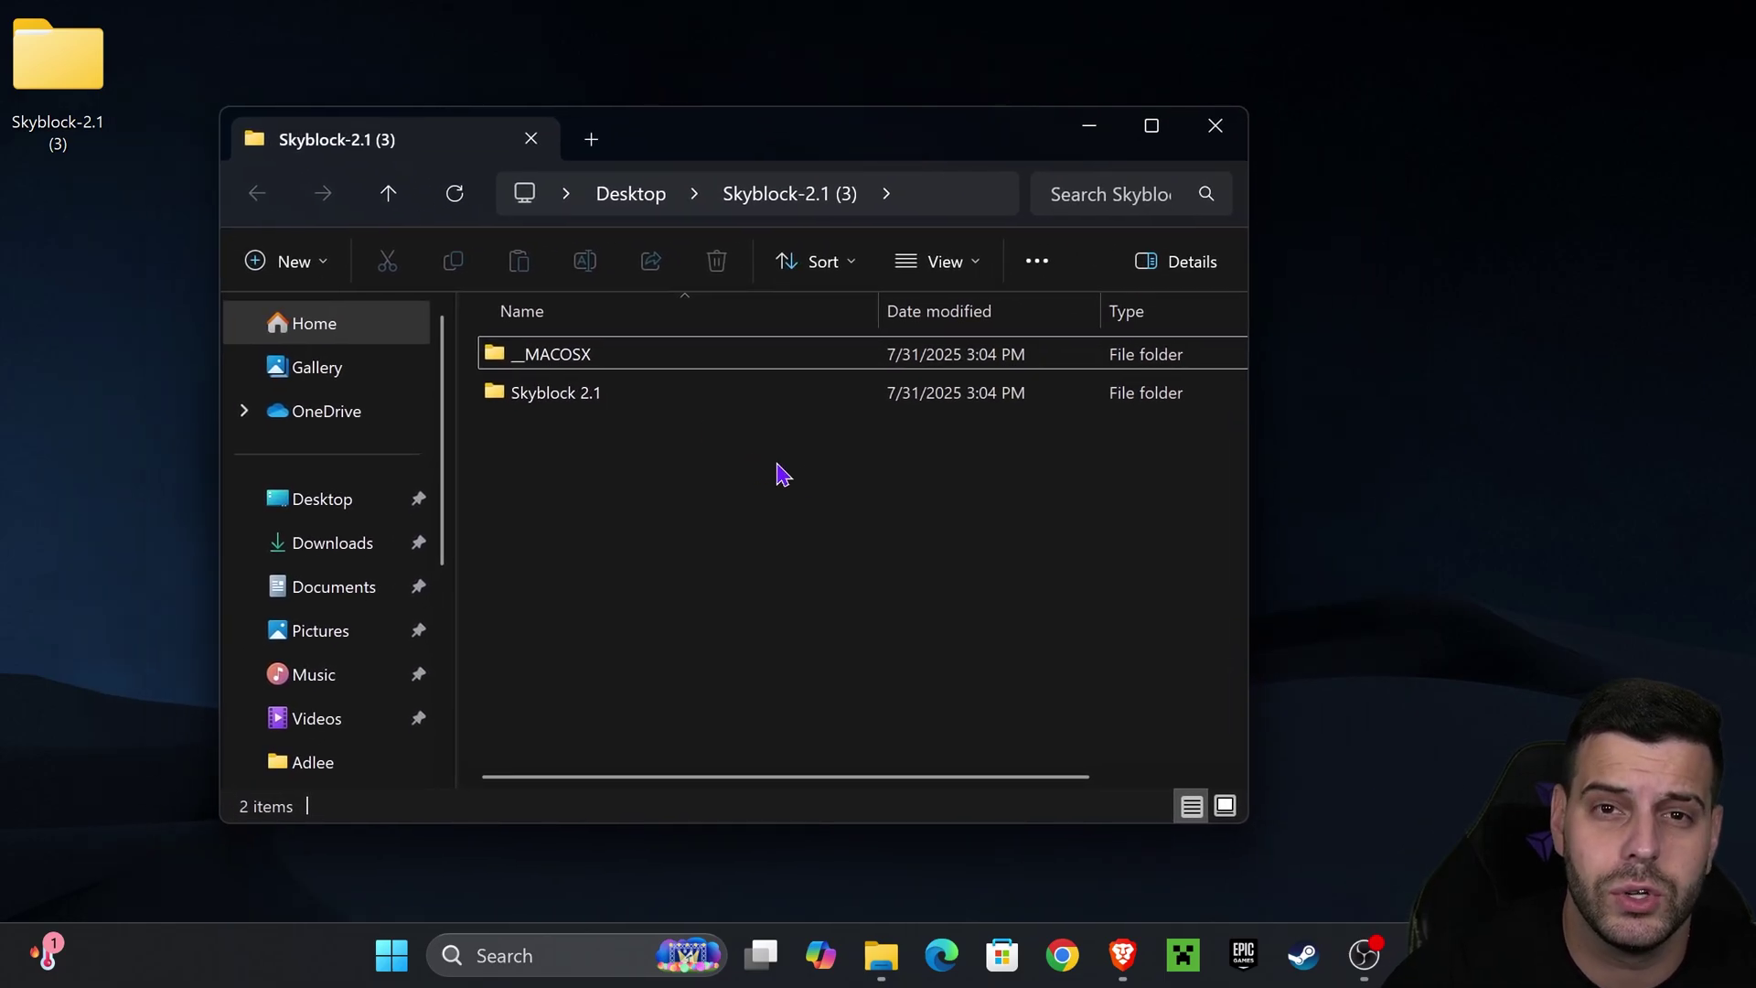
click(584, 364)
click(680, 436)
click(585, 400)
click(677, 455)
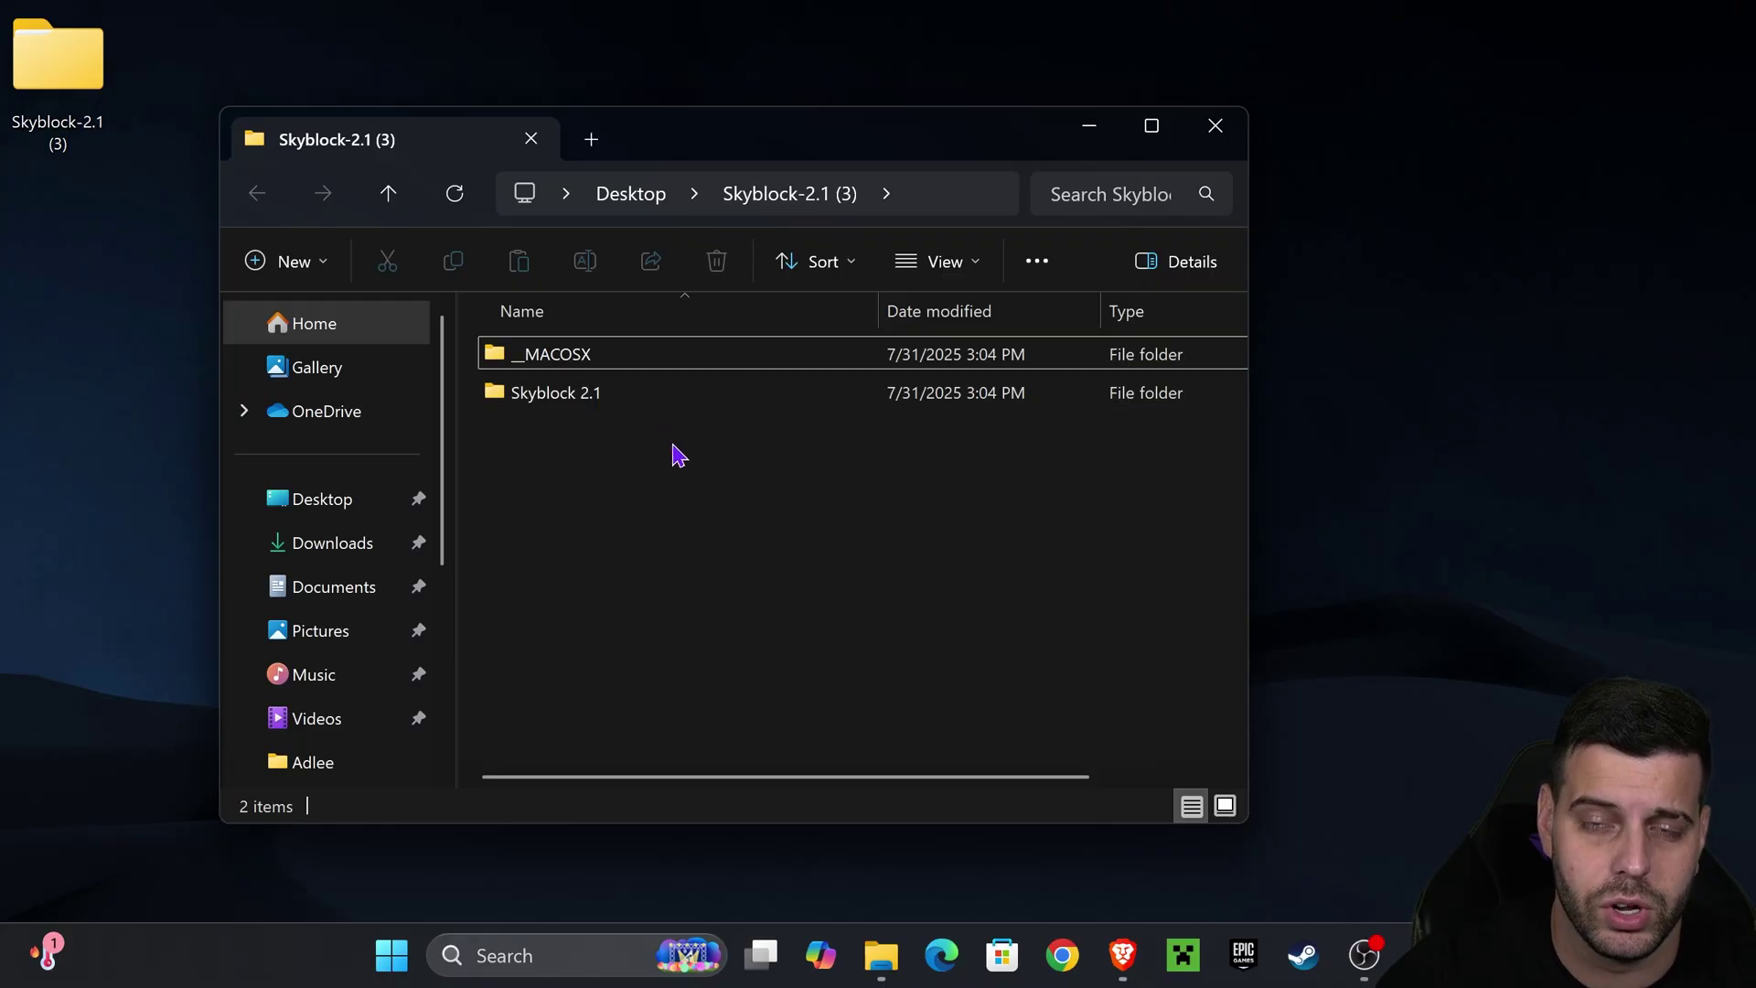
drag(548, 403, 1573, 411)
click(883, 531)
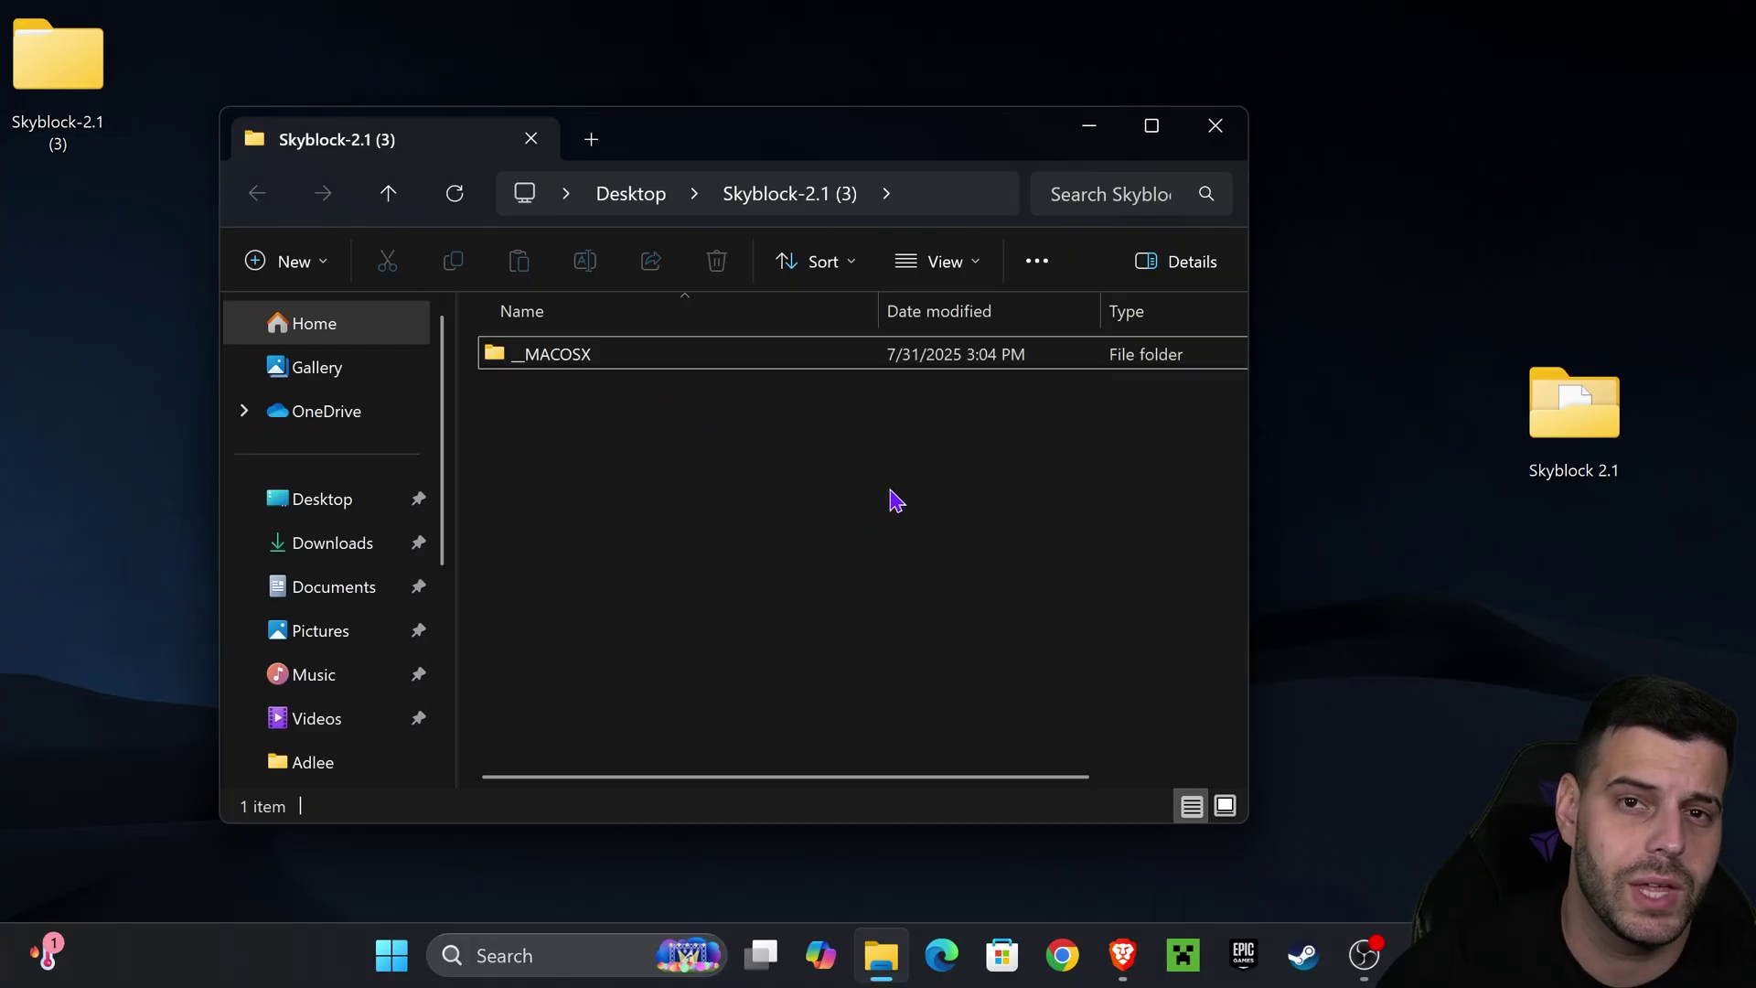
drag(782, 448, 462, 352)
click(910, 466)
click(1216, 125)
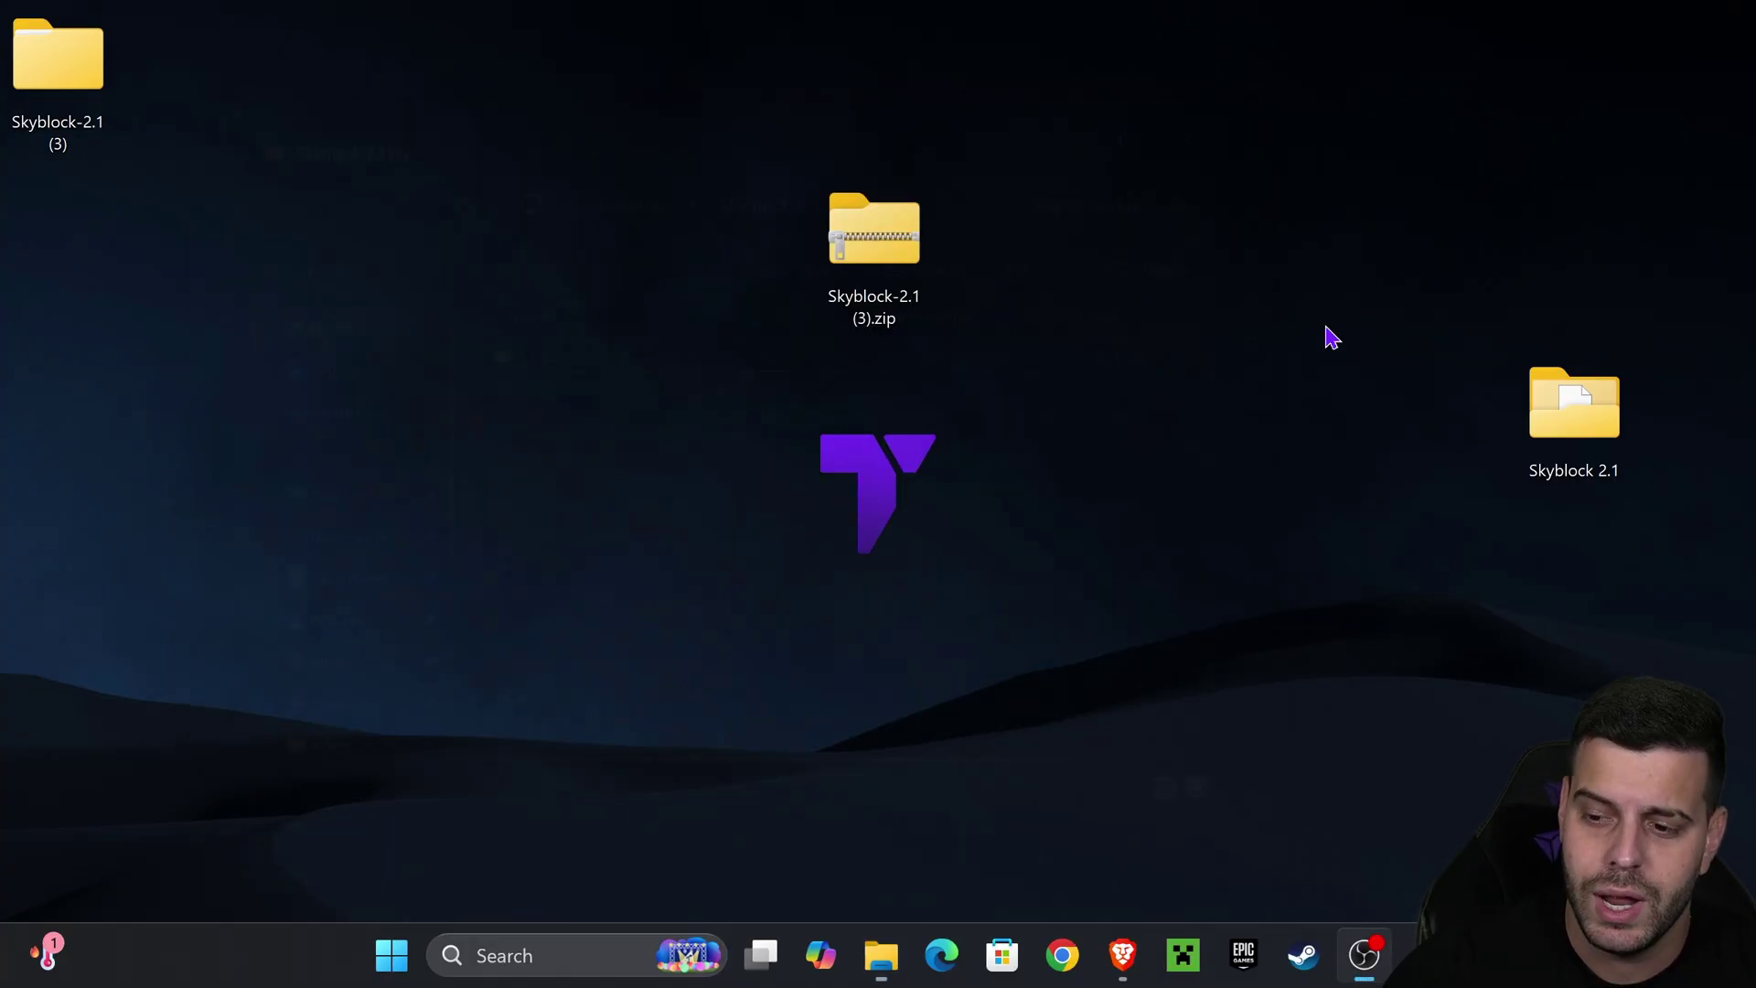
- Group the desktop folders closer together and delete the Skyblock-2.1 (3).zip archive
drag(1566, 419, 1220, 240)
click(165, 133)
drag(82, 91, 779, 267)
drag(961, 95, 835, 396)
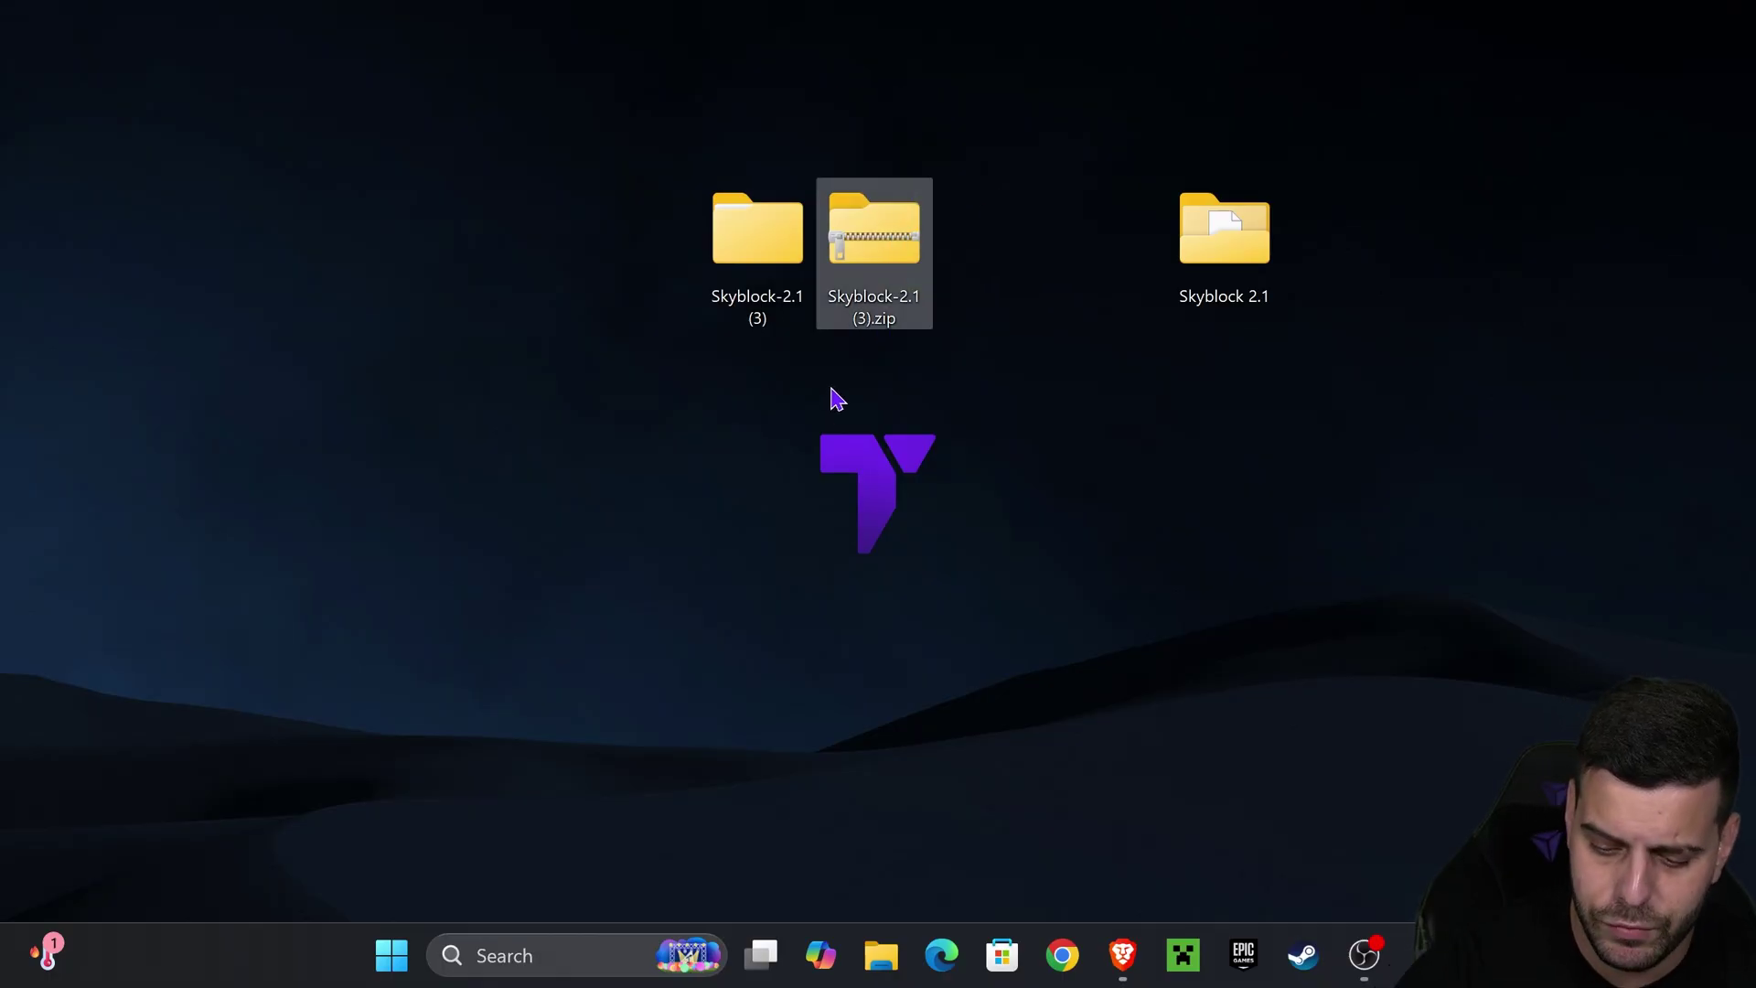
key(Delete)
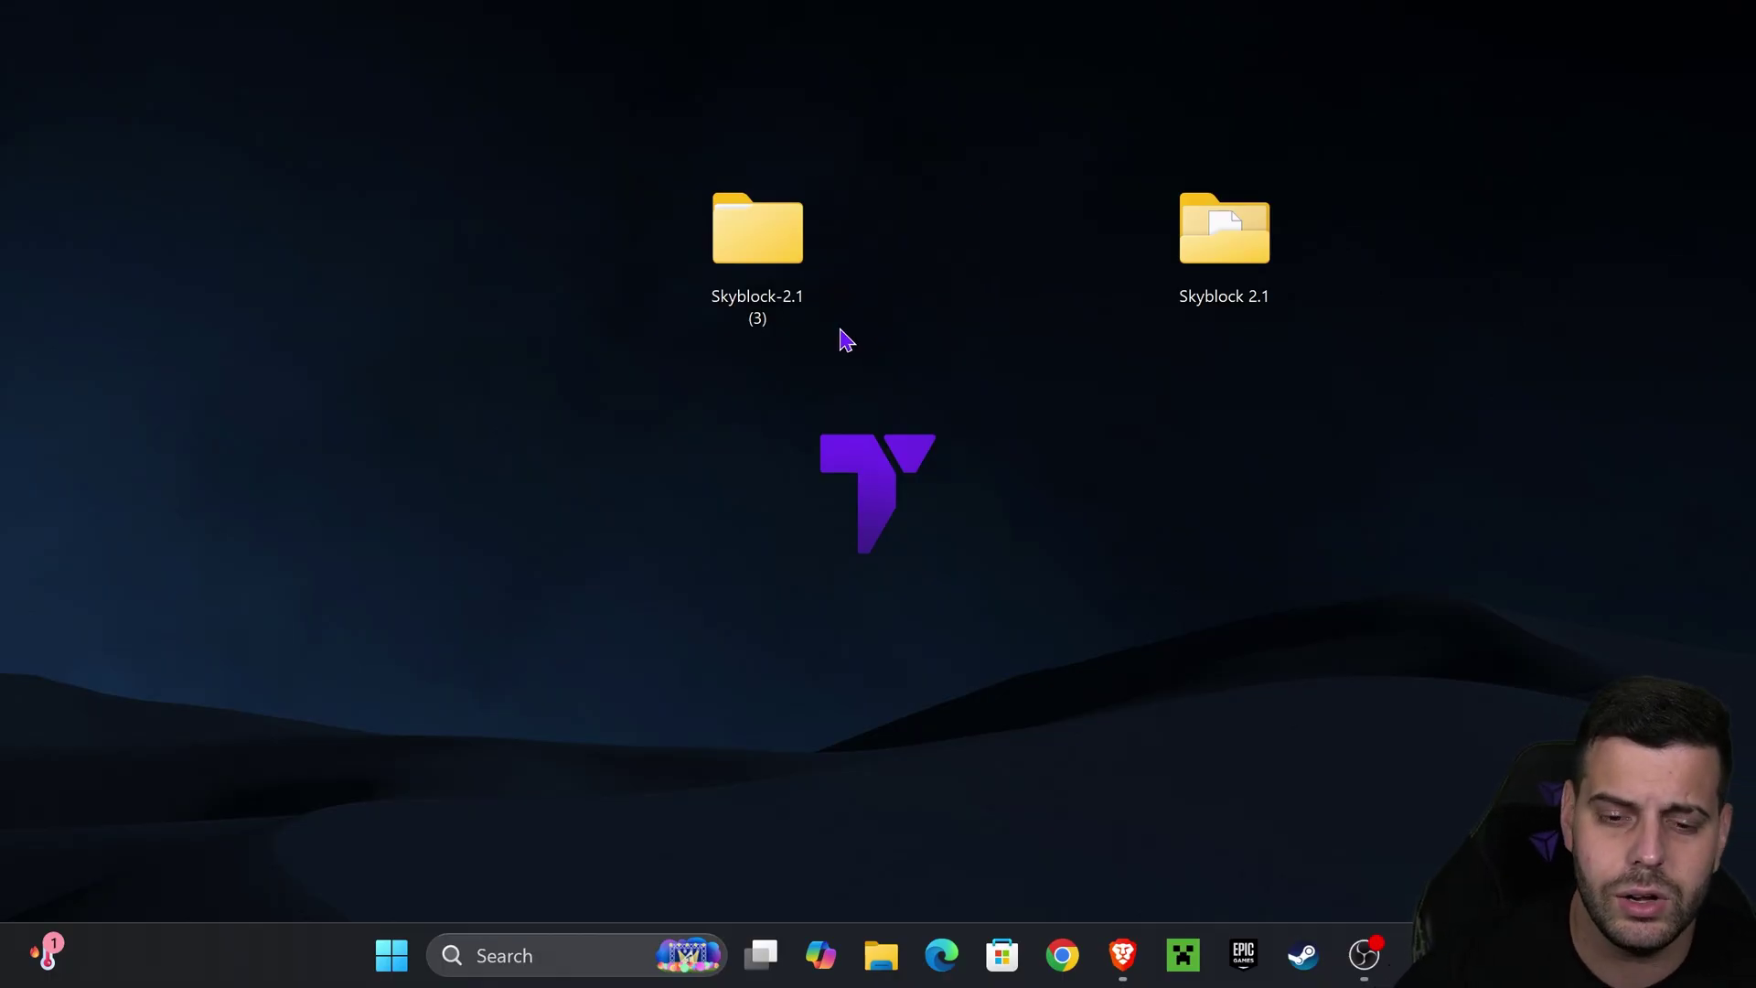
- Delete the leftover Skyblock-2.1 (3) folder and put the Skyblock 2.1 folder in its place on the desktop
double_click(751, 236)
click(1215, 125)
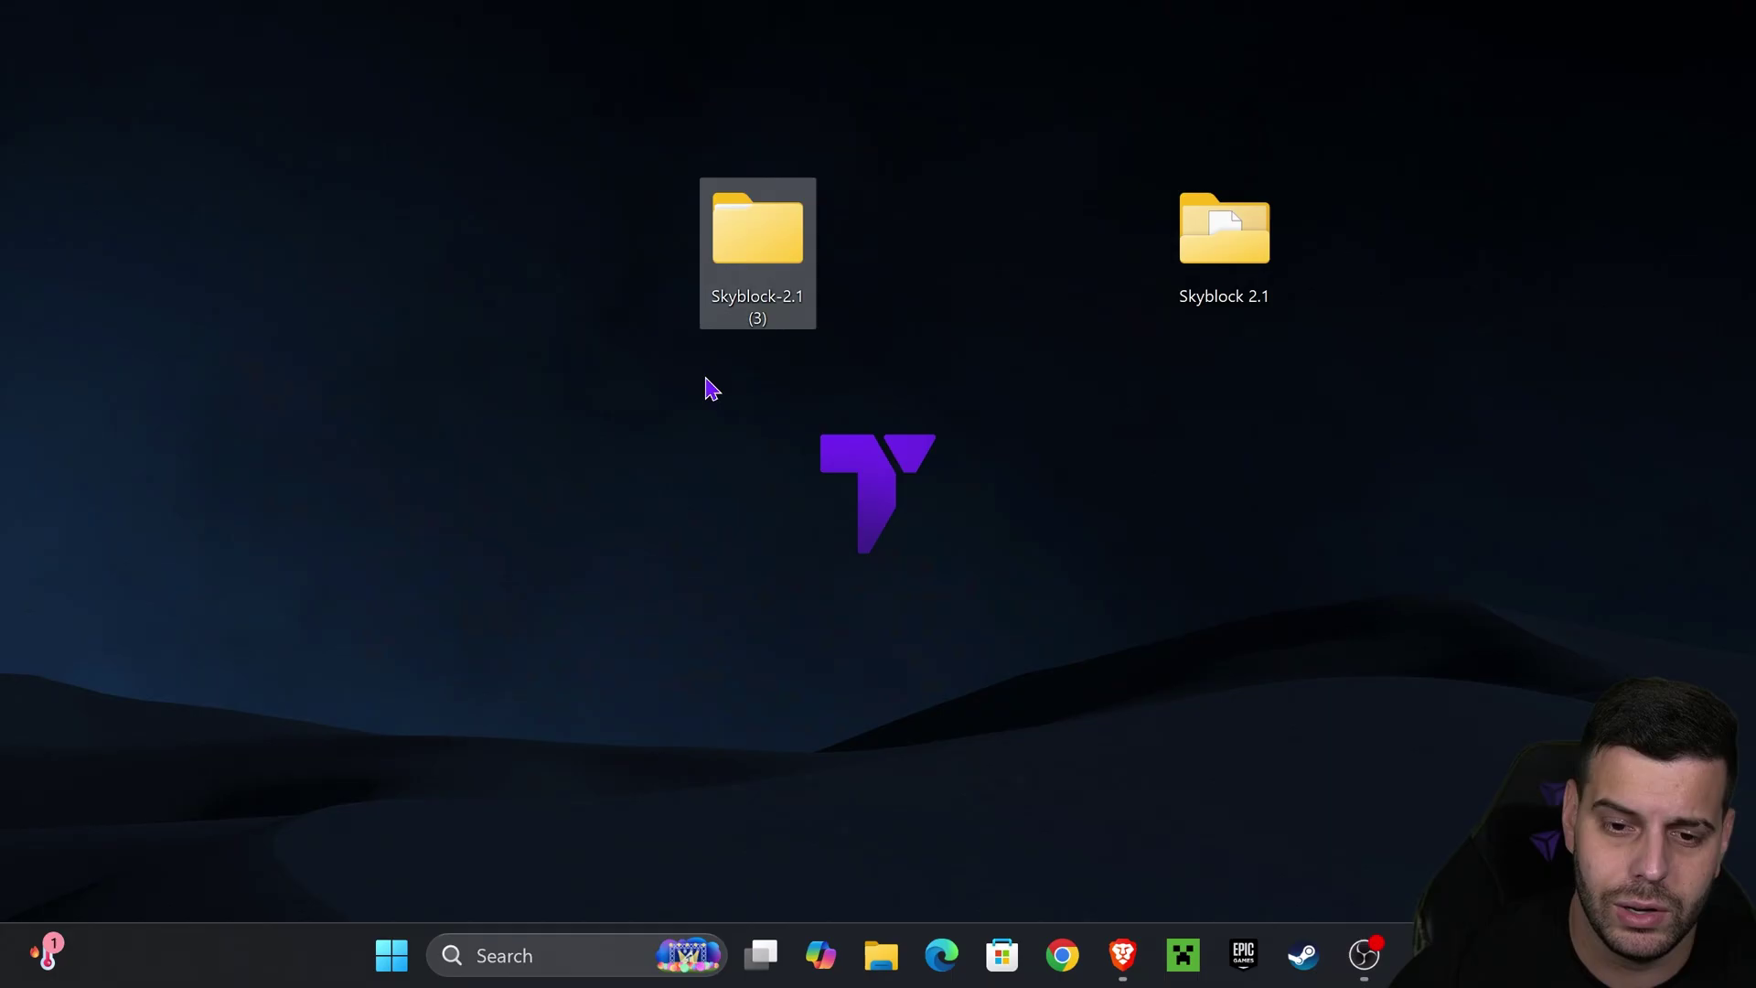
key(Delete)
drag(1213, 269, 777, 265)
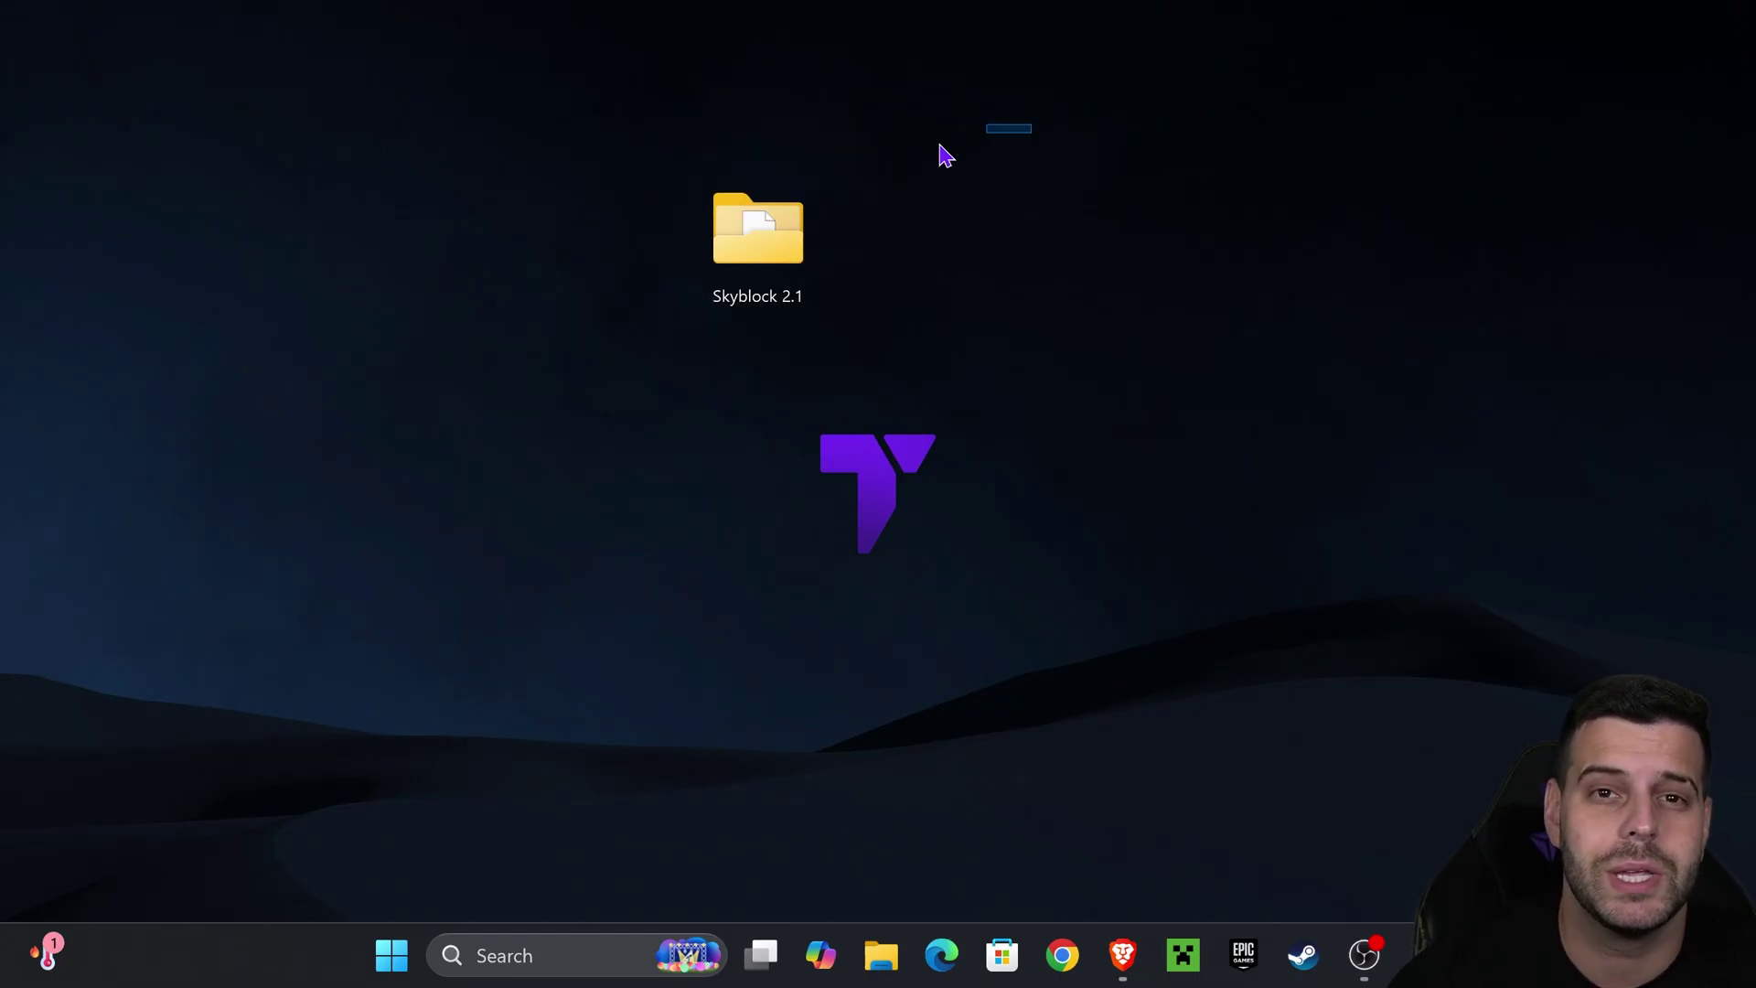
- Check the contents of the Skyblock 2.1 folder on the desktop and close it again
double_click(773, 220)
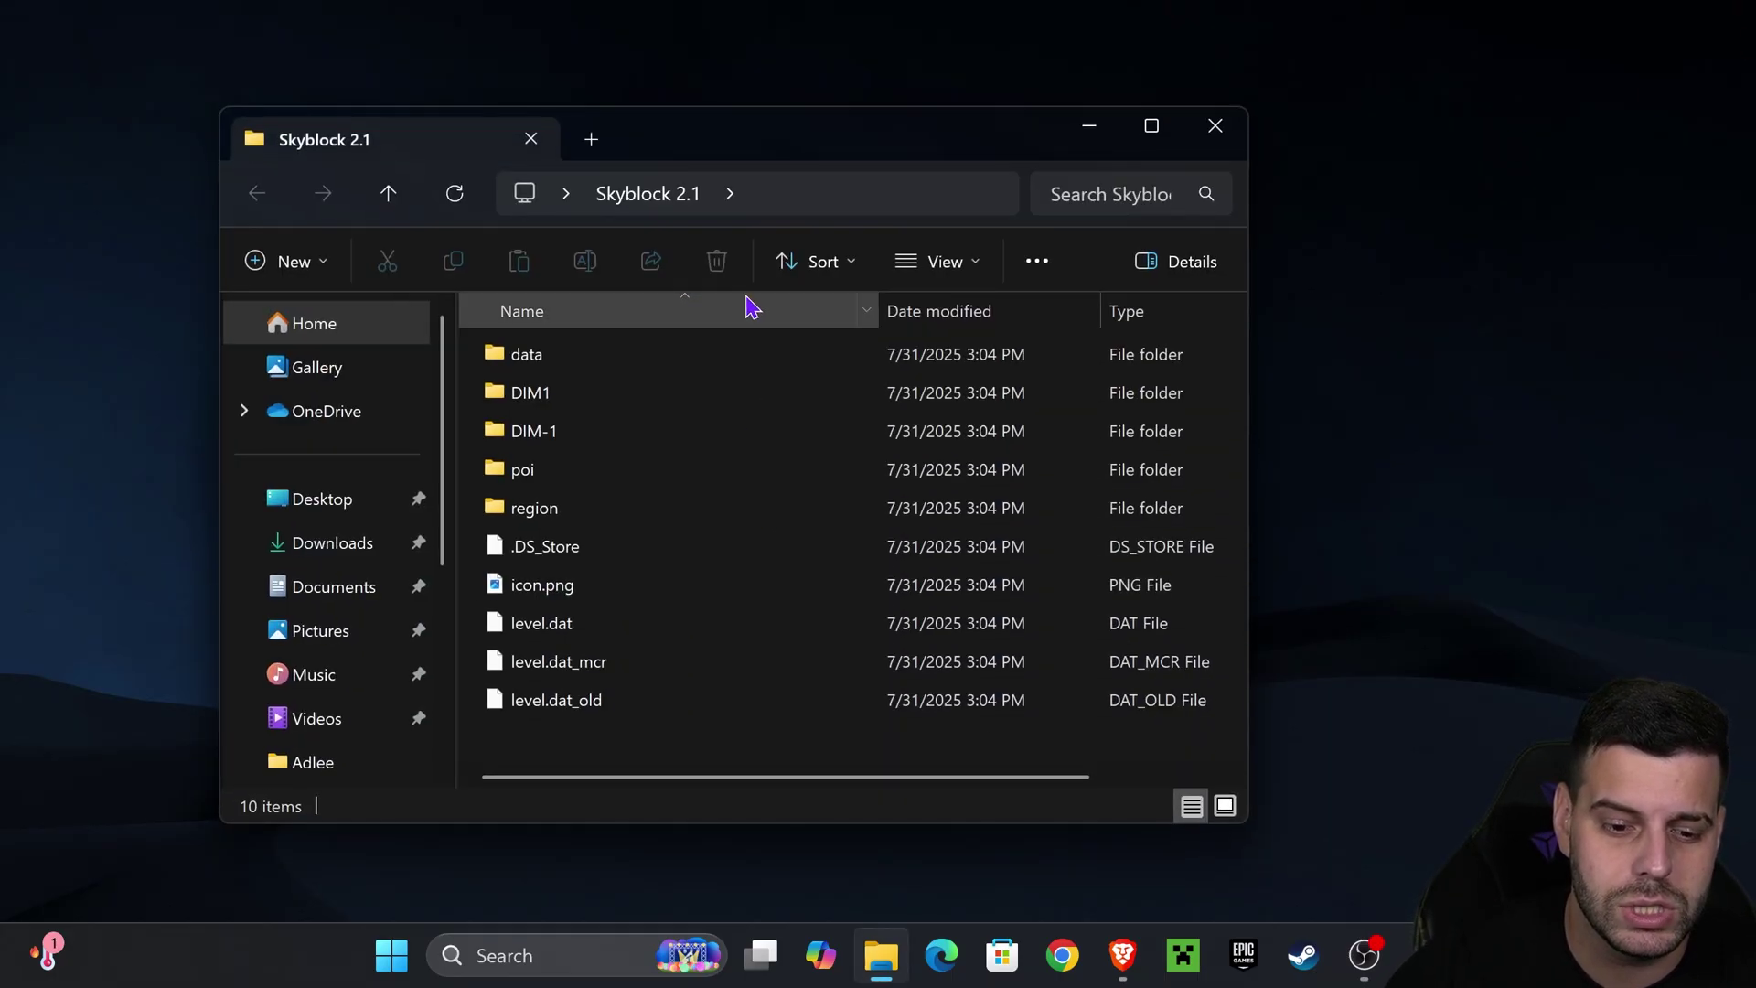
click(1214, 126)
drag(1065, 82, 686, 302)
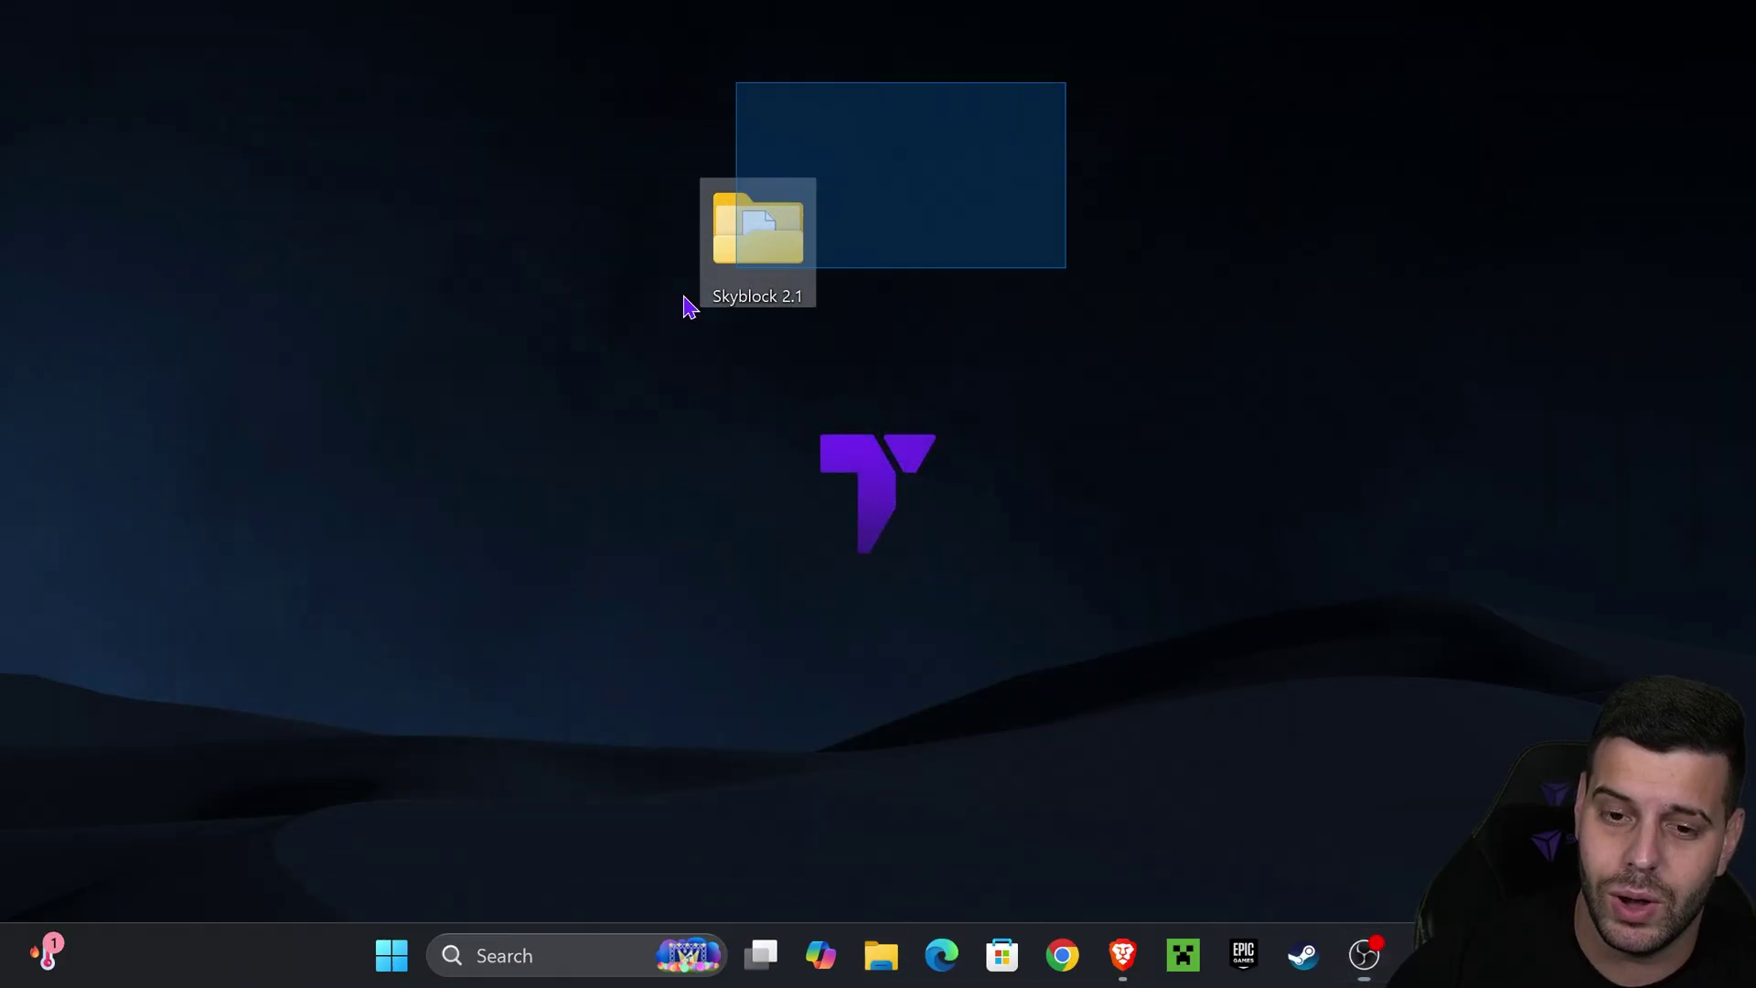
click(1021, 252)
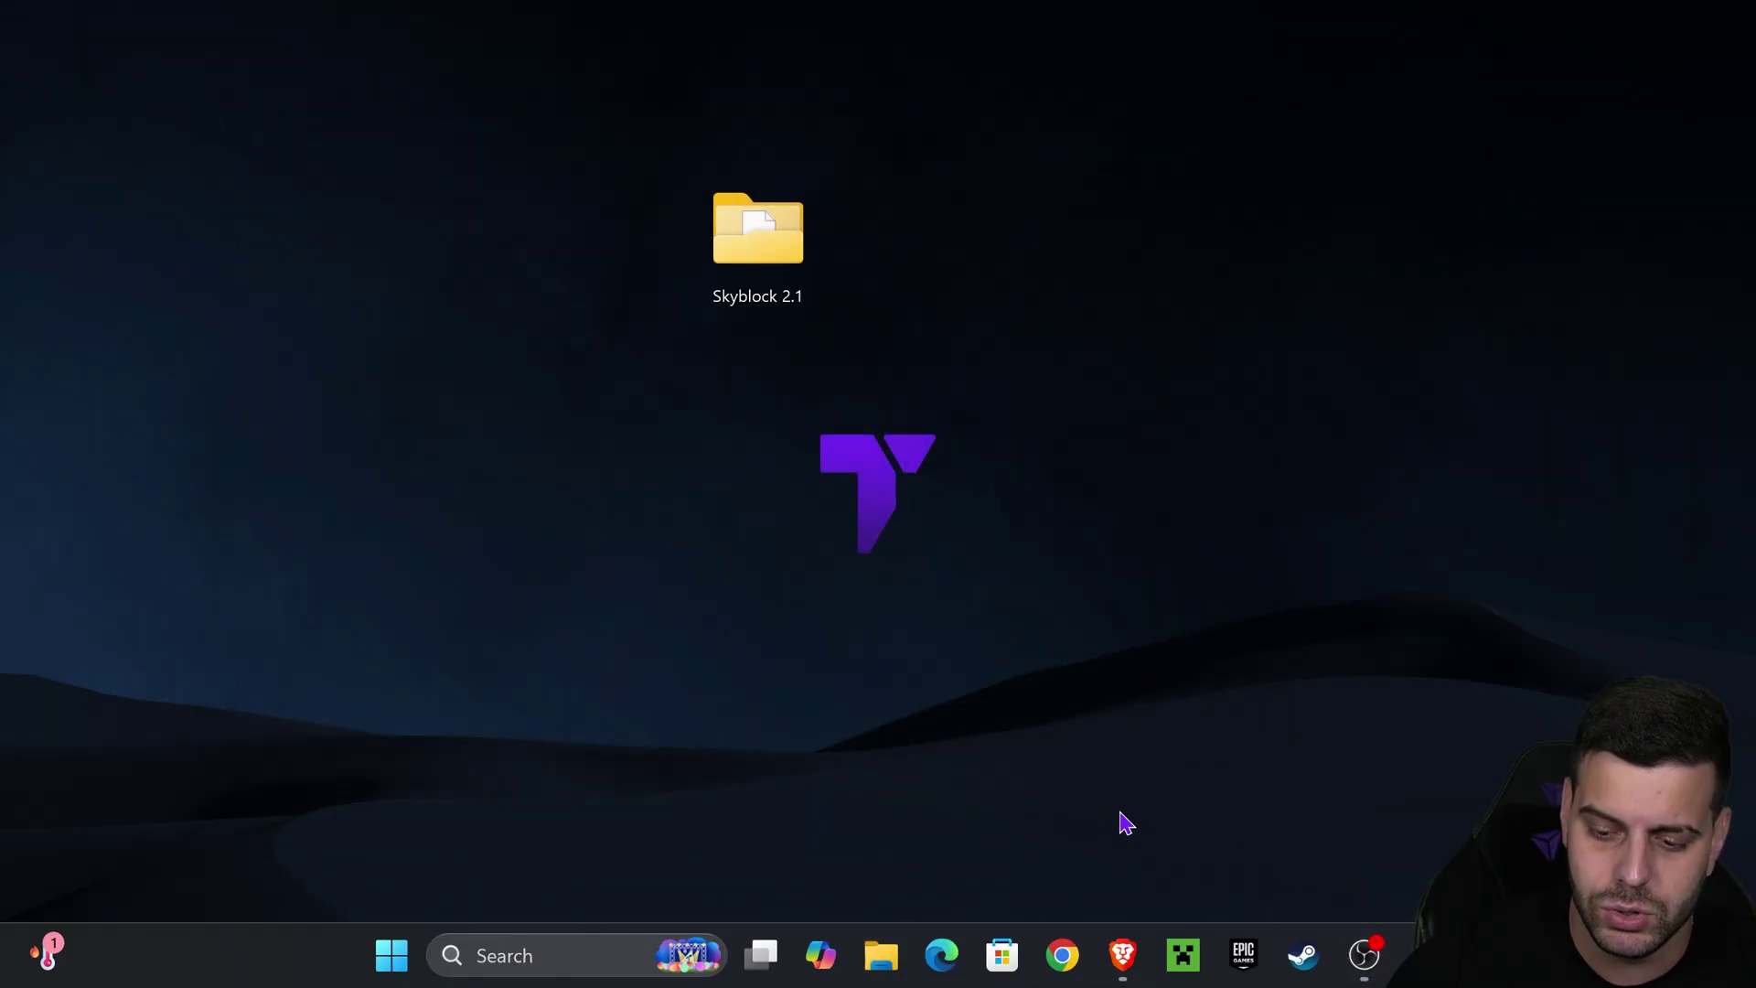
- Open the Minecraft Launcher
click(1183, 955)
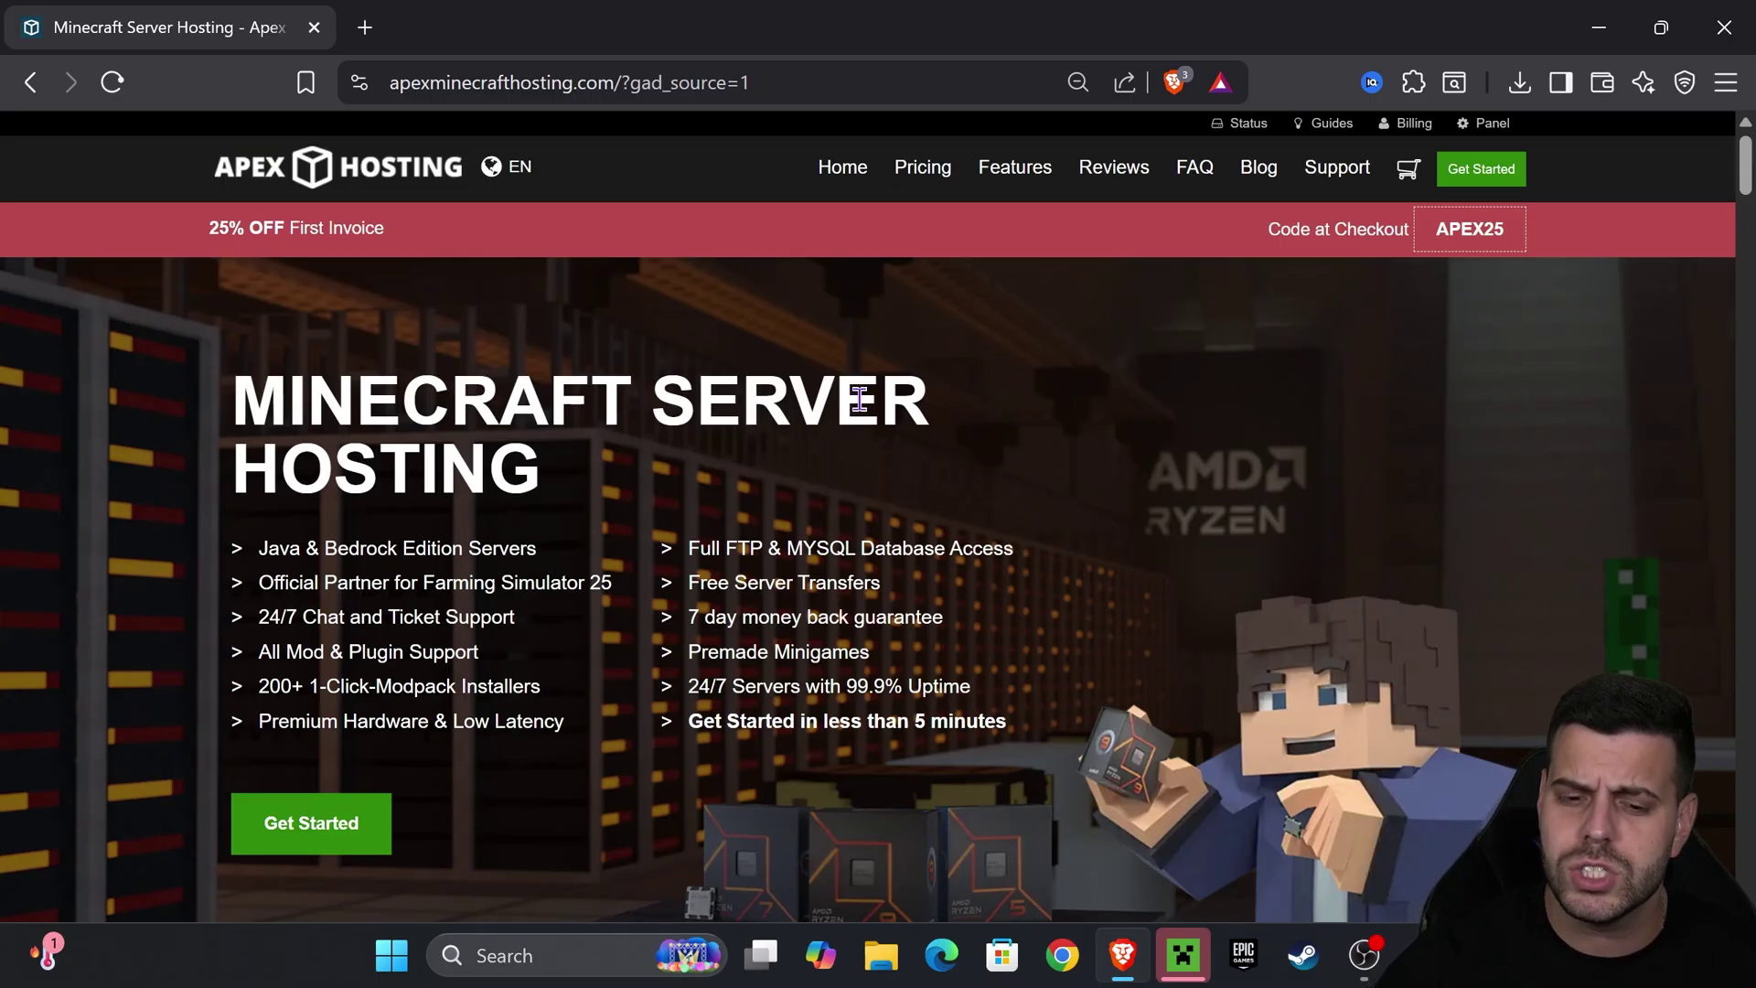
drag(275, 393, 804, 497)
click(745, 427)
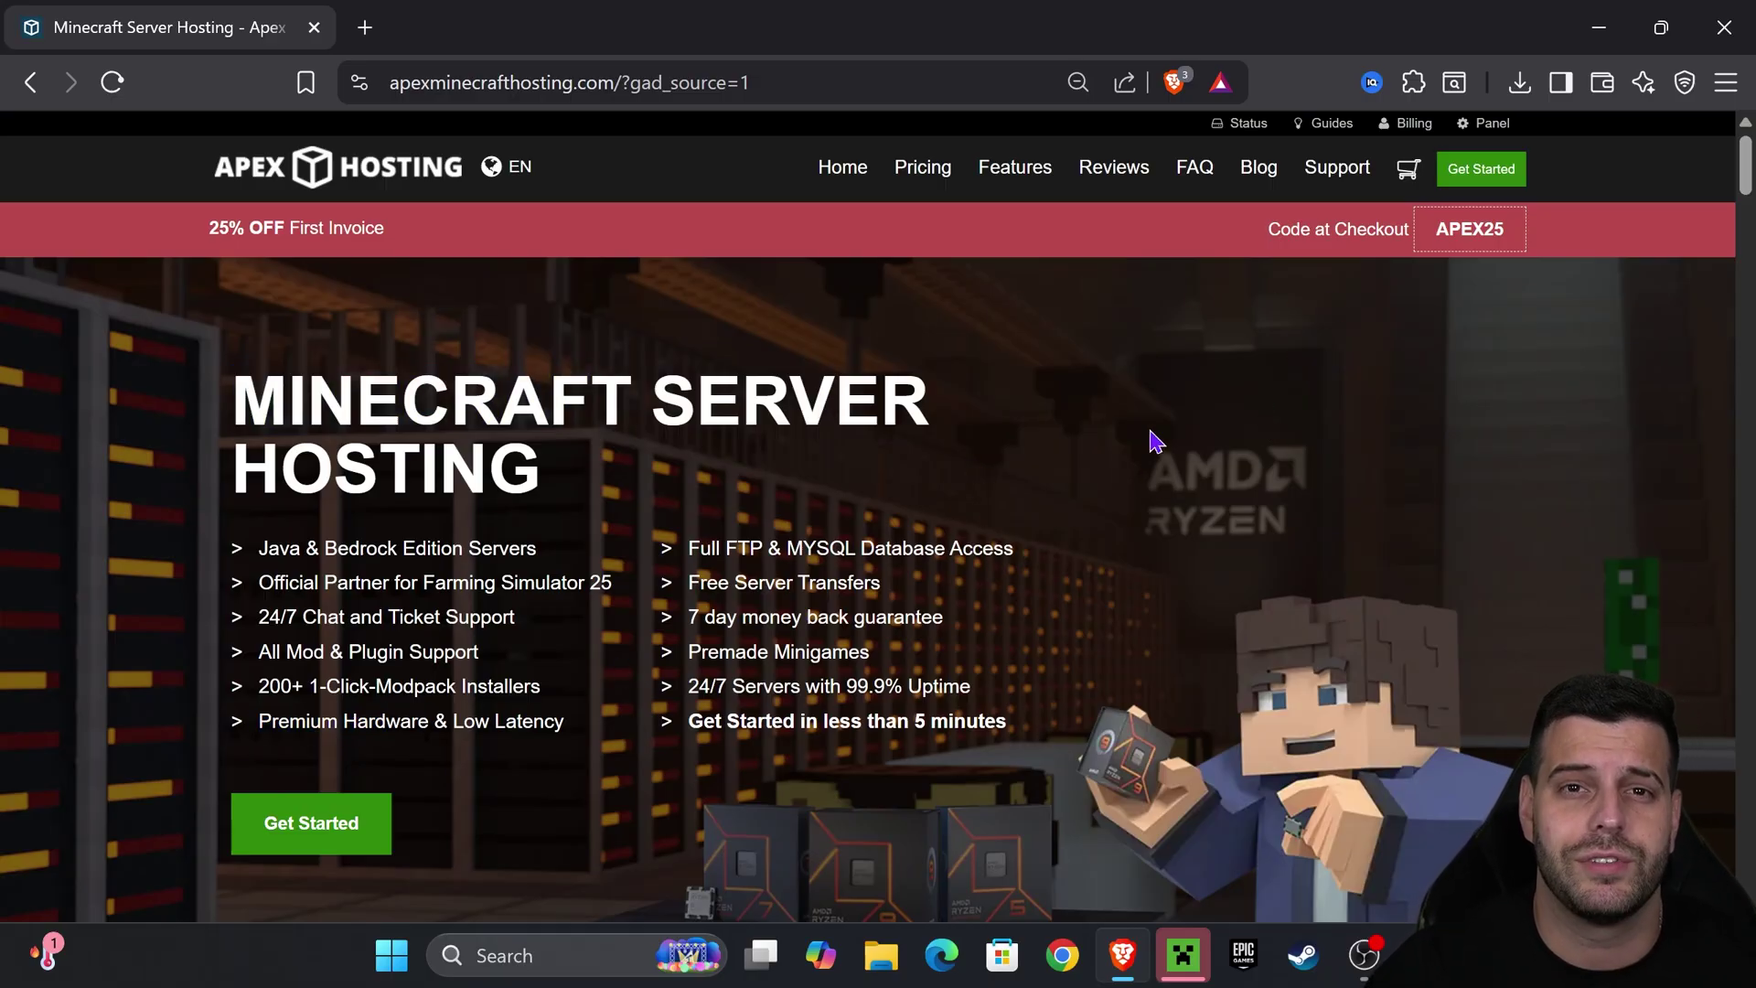
- Minimize the browser to return to the Minecraft Launcher and choose Latest release 1.21.8 for Java Edition
click(1599, 27)
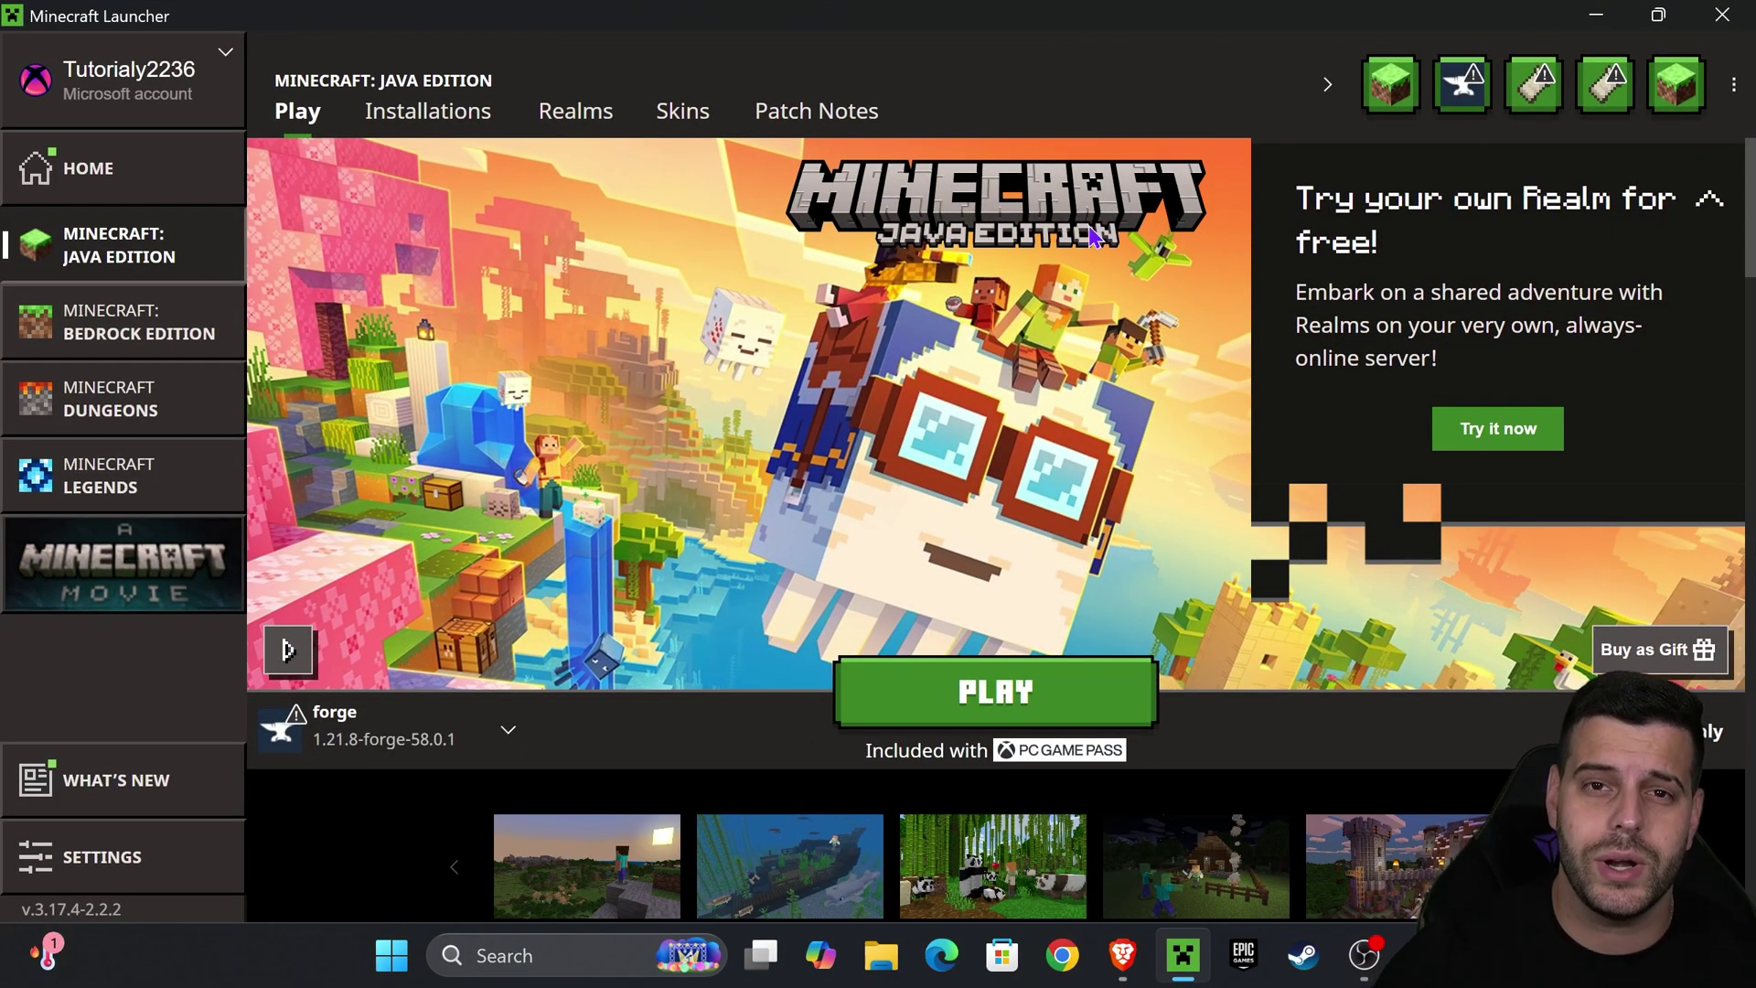
click(384, 727)
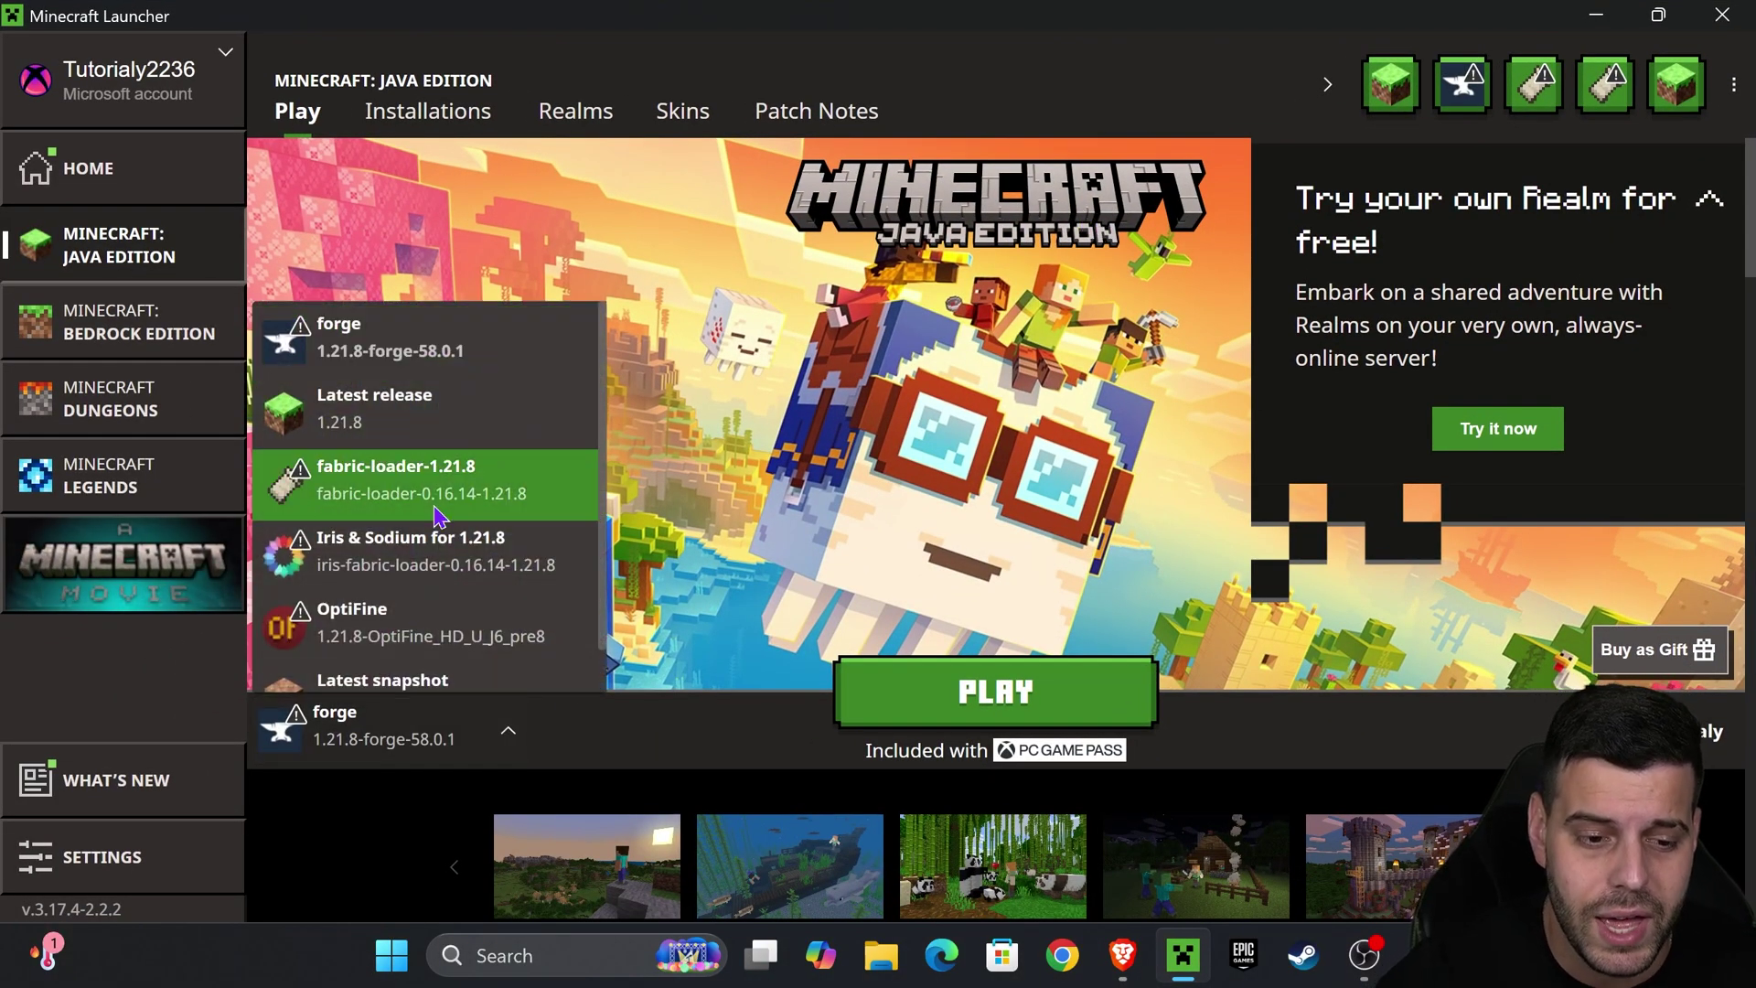
click(384, 393)
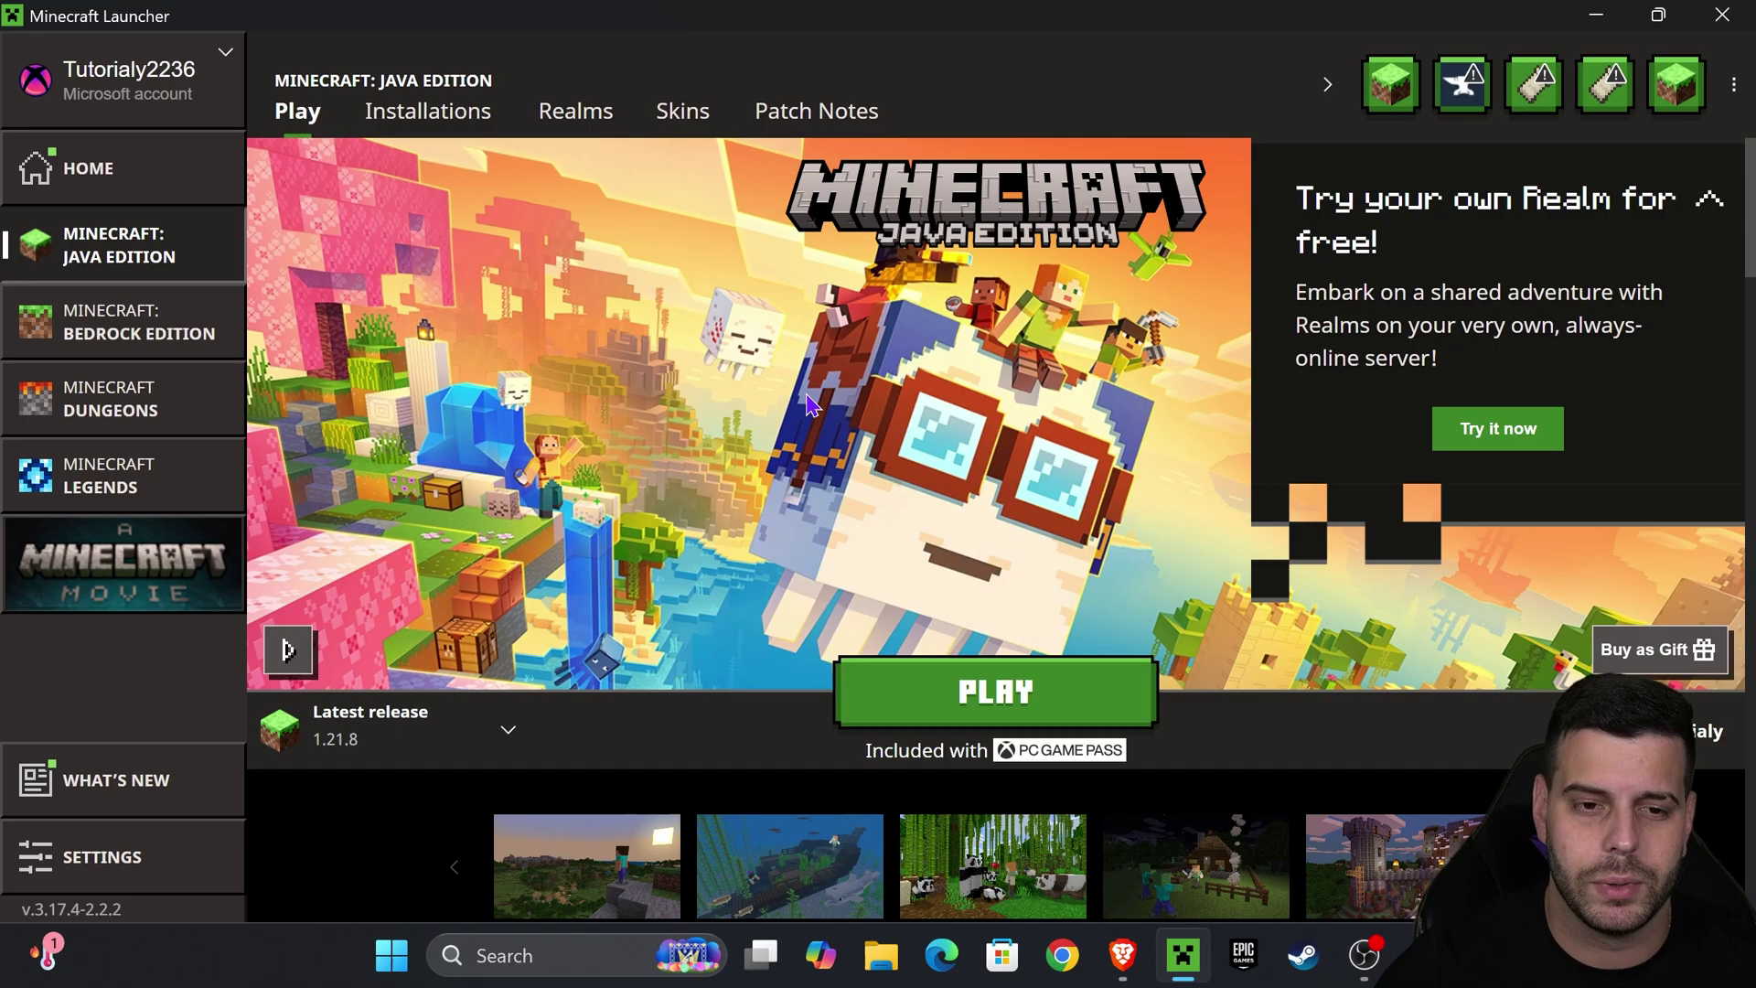
- Open the Latest release's installation folder in a maximized window and select the saves folder in it
click(391, 125)
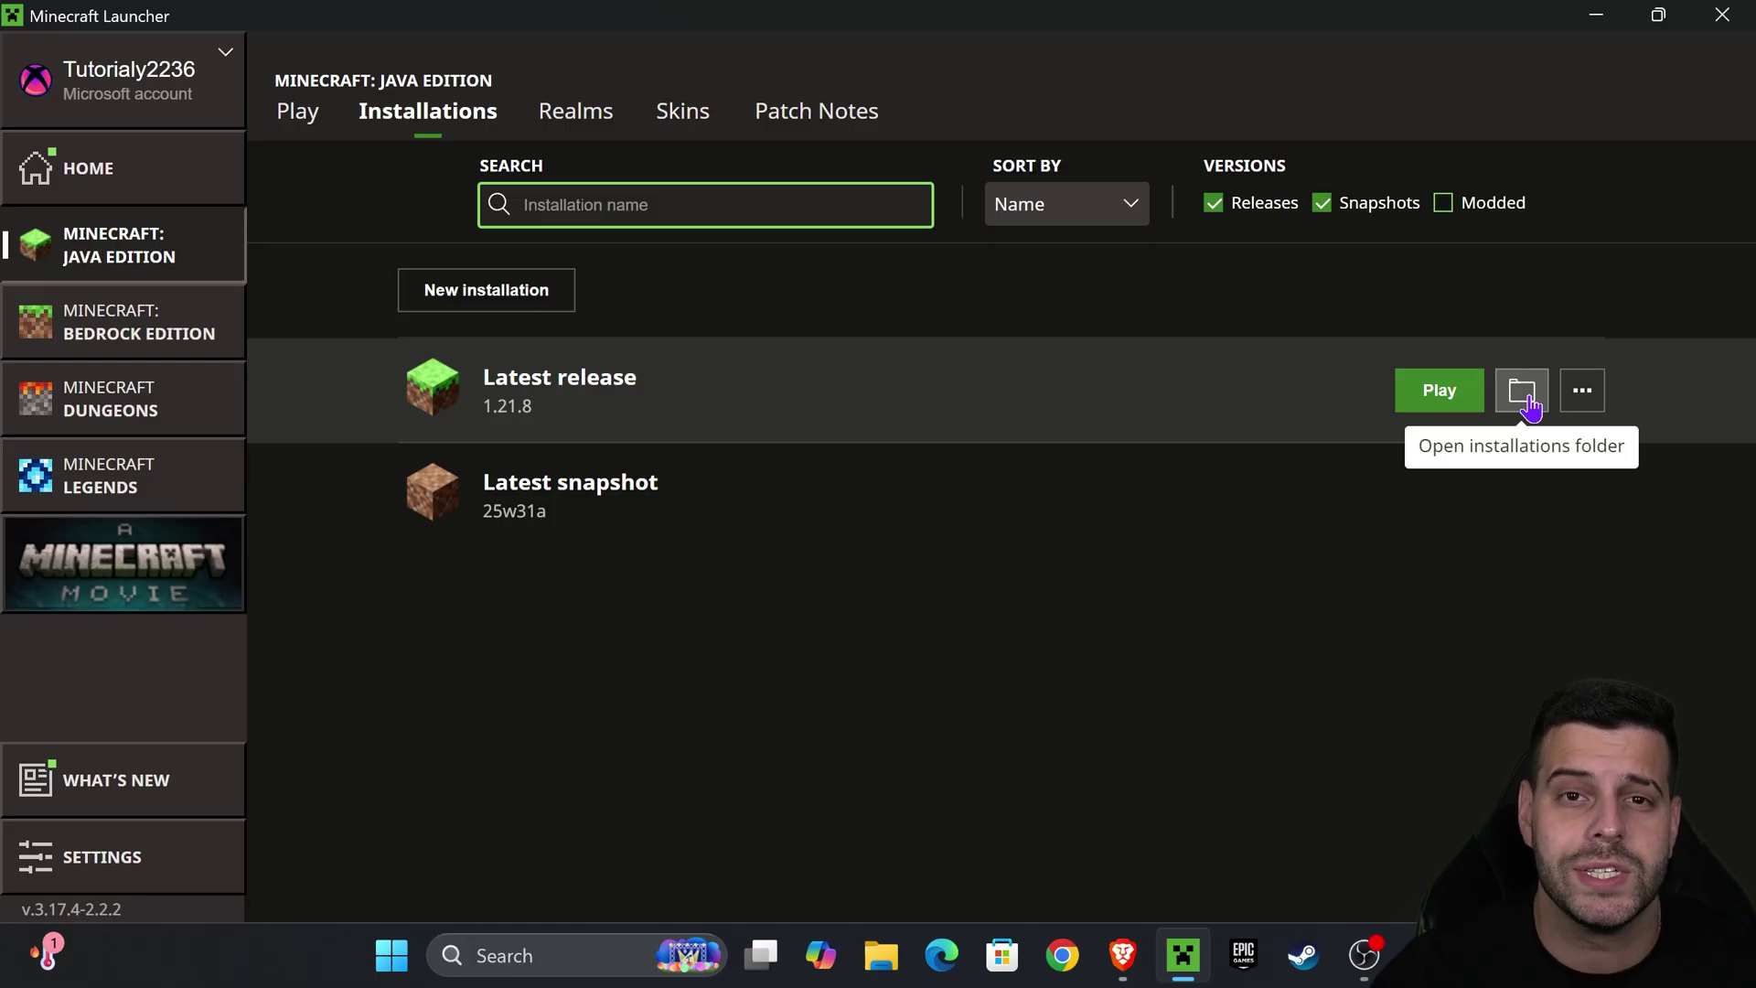
click(1523, 393)
click(1154, 126)
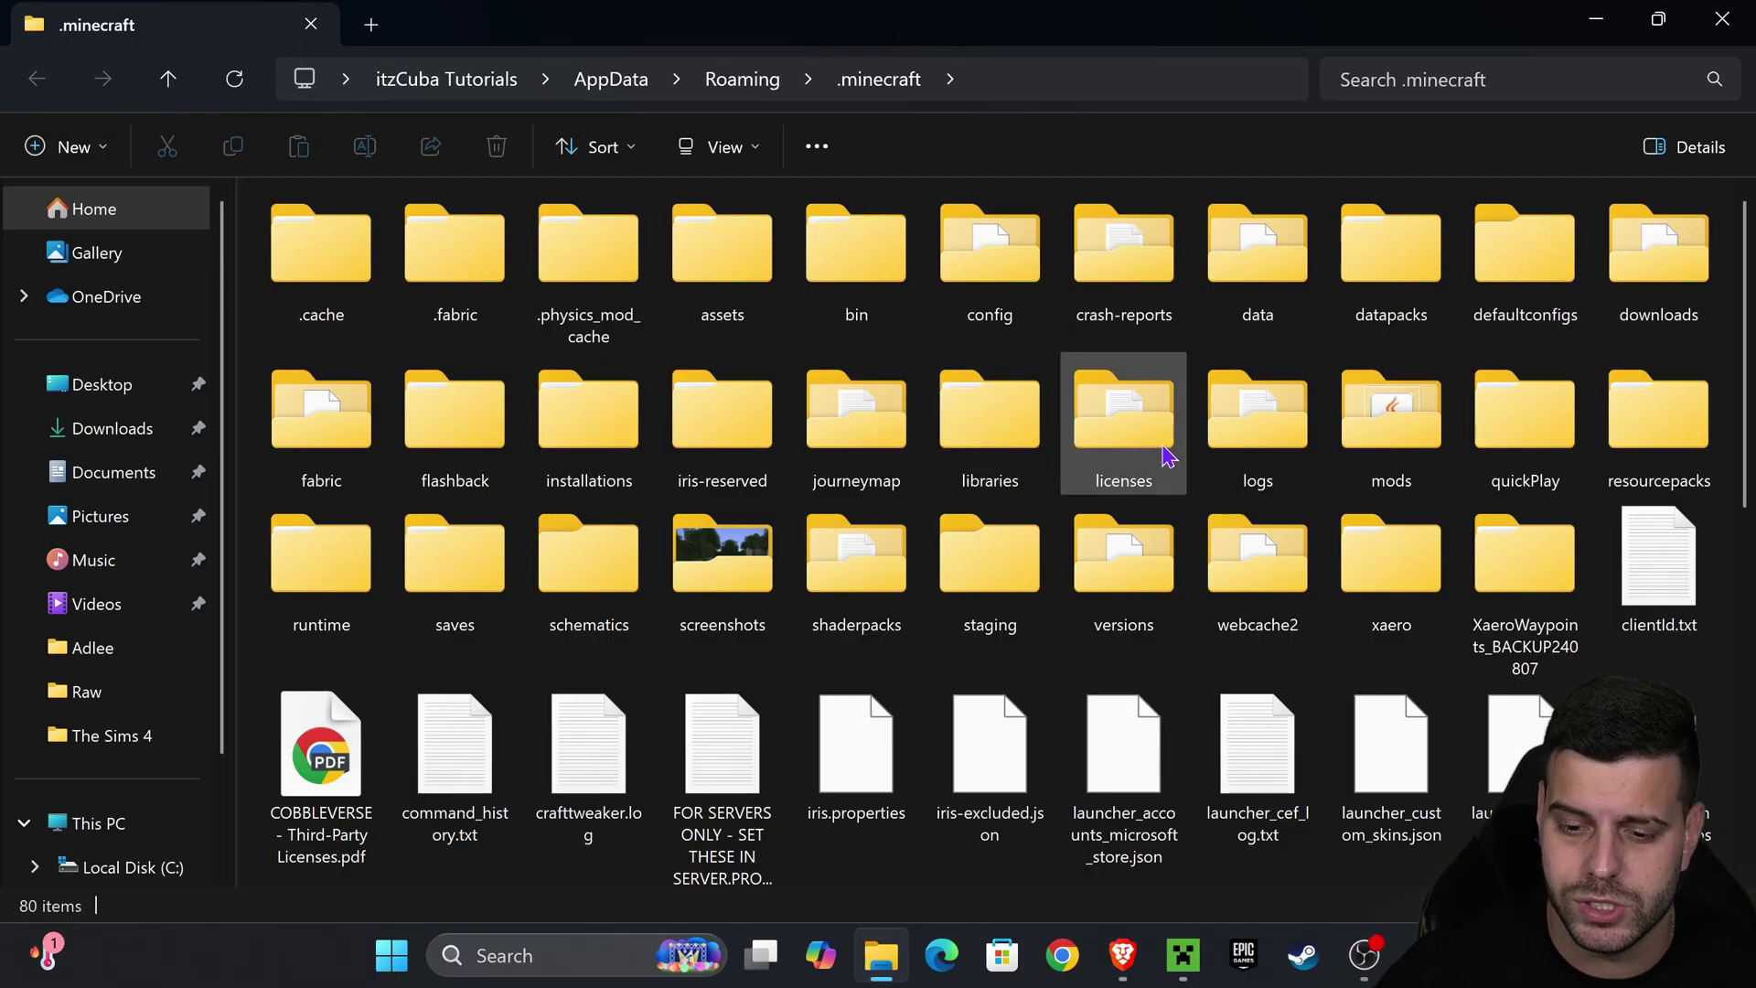
click(462, 546)
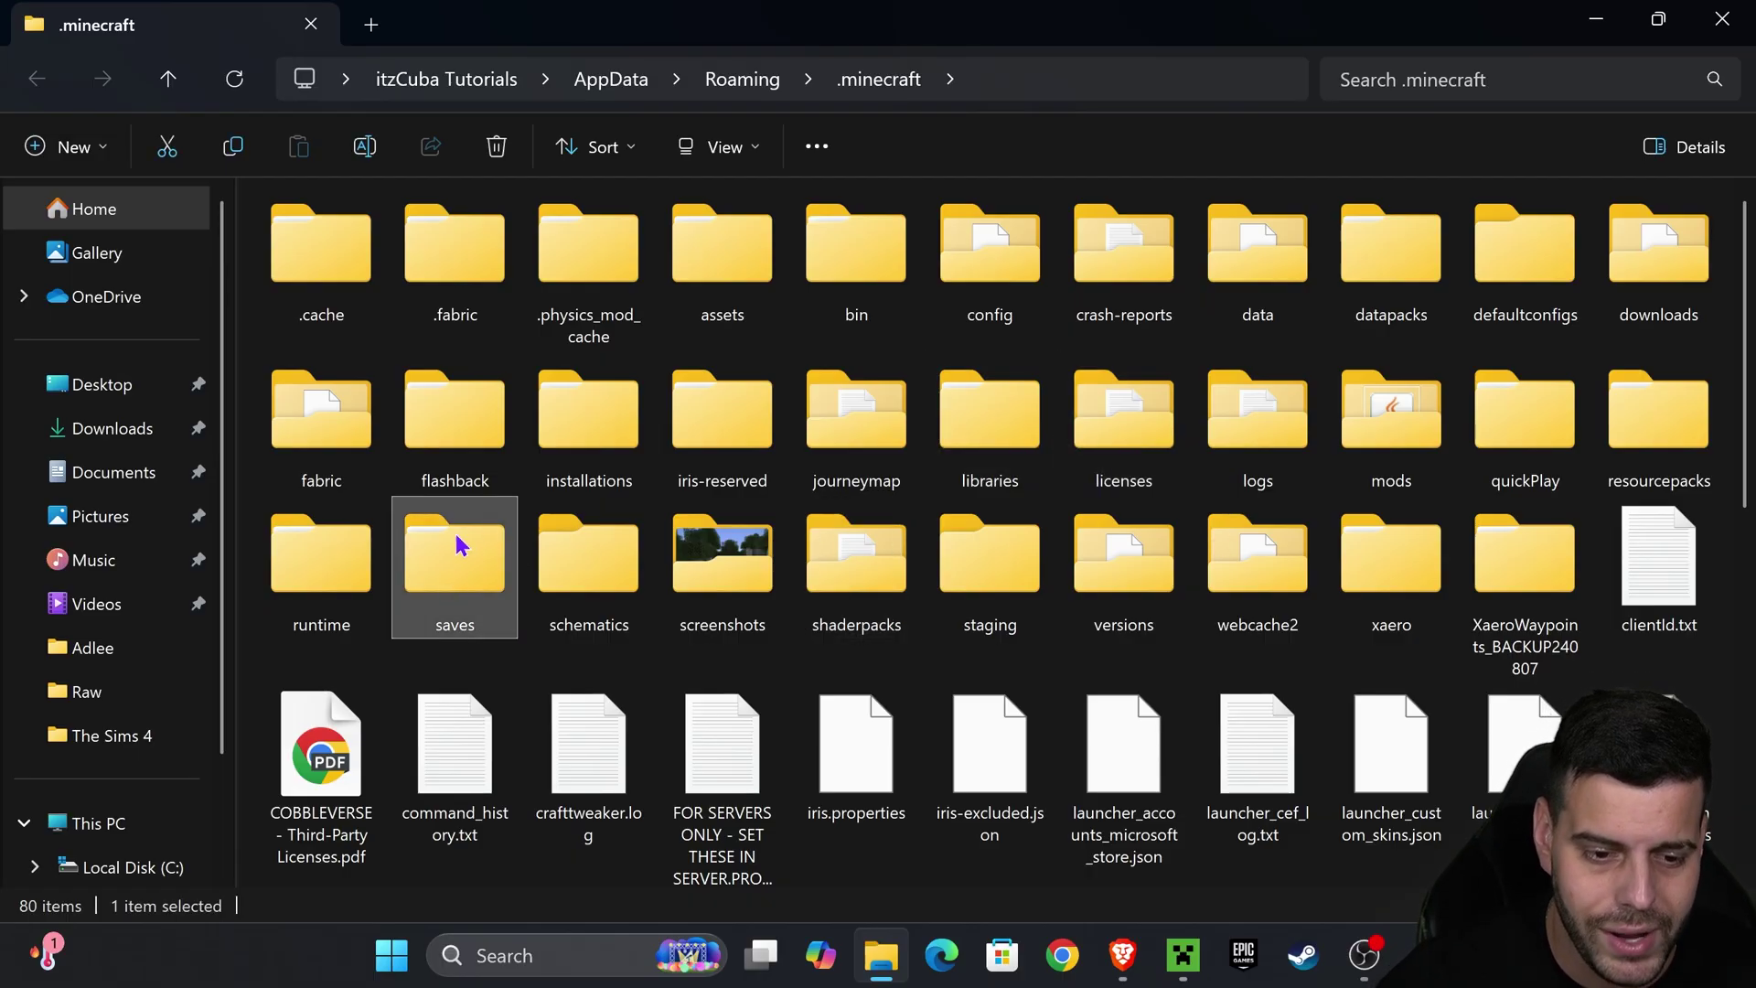
- Open the saves folder and look over the world folders stored in it
mouse_move(464, 560)
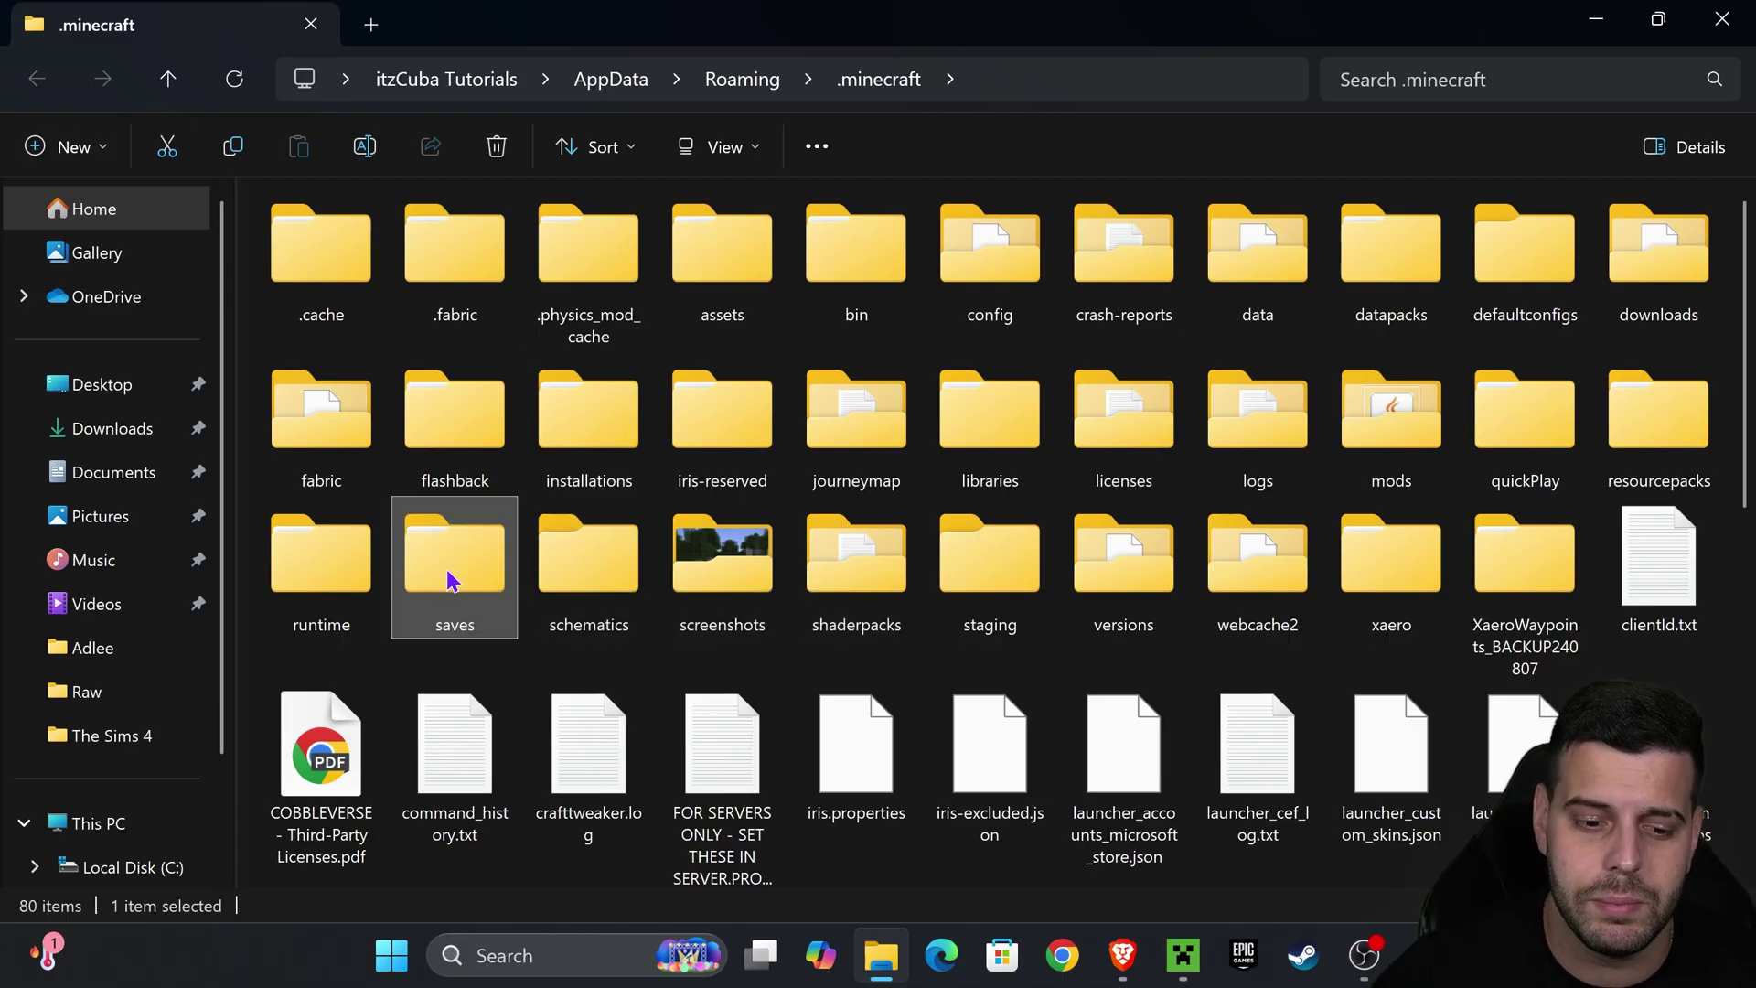
double_click(452, 551)
drag(1207, 490, 338, 303)
click(1052, 485)
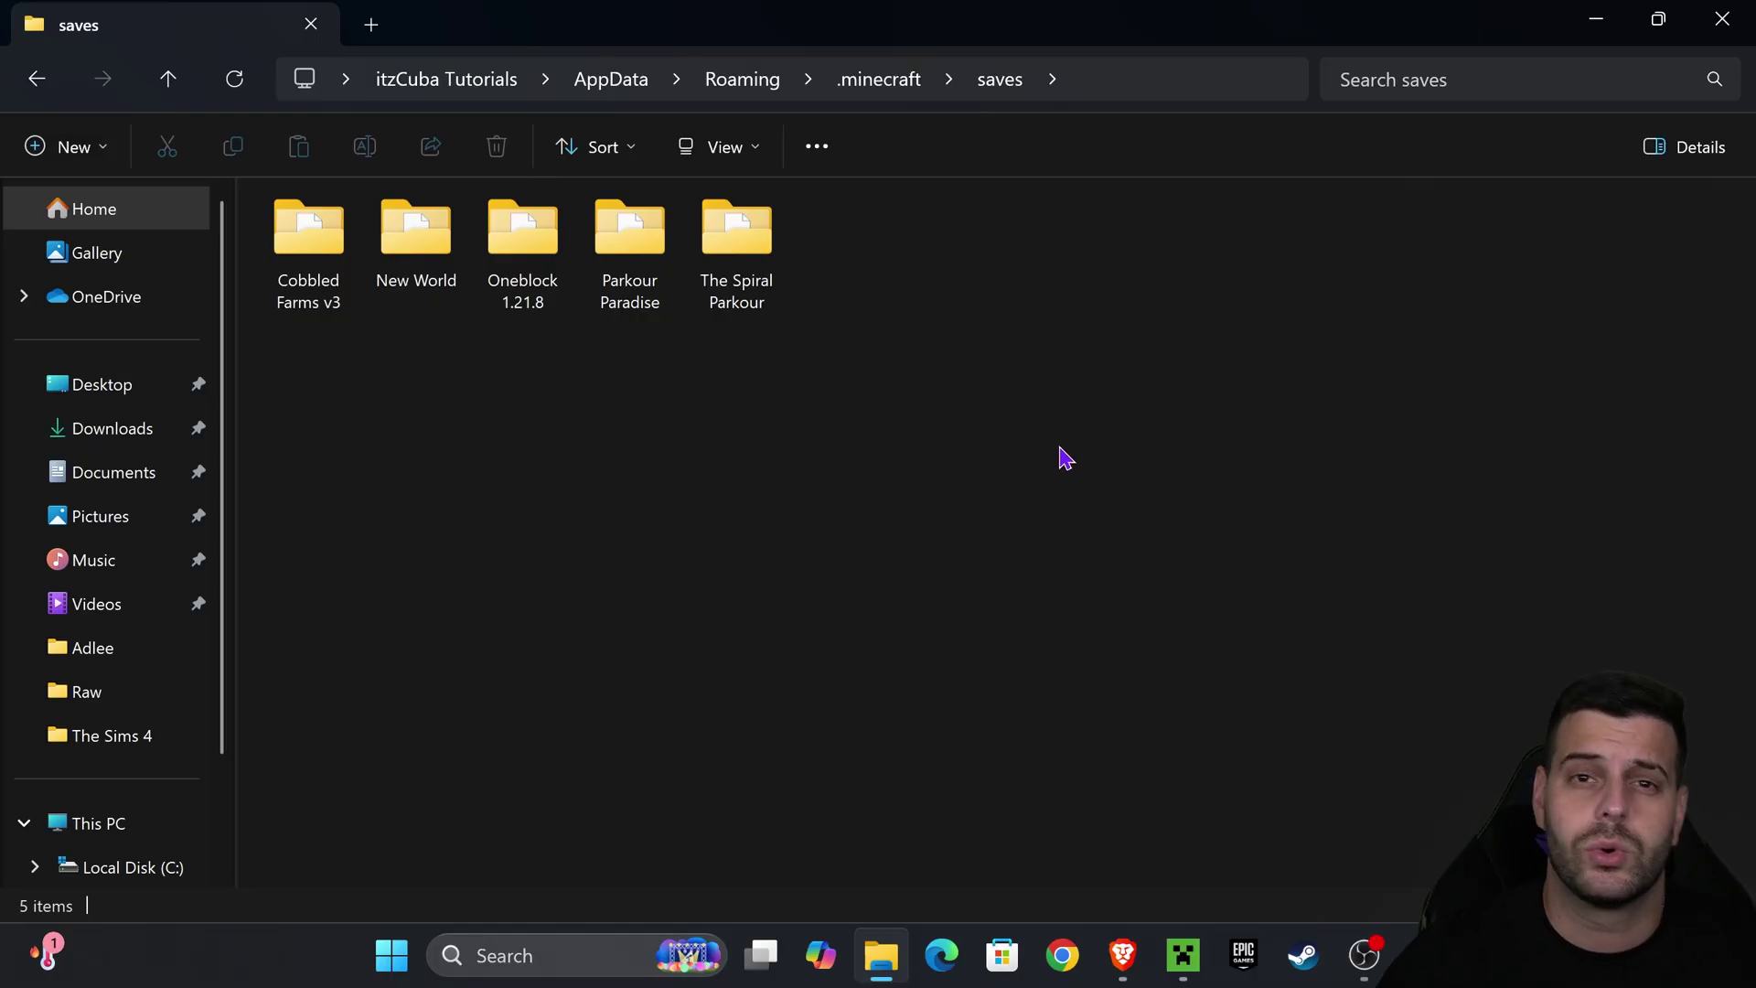
drag(1052, 535, 260, 187)
click(891, 443)
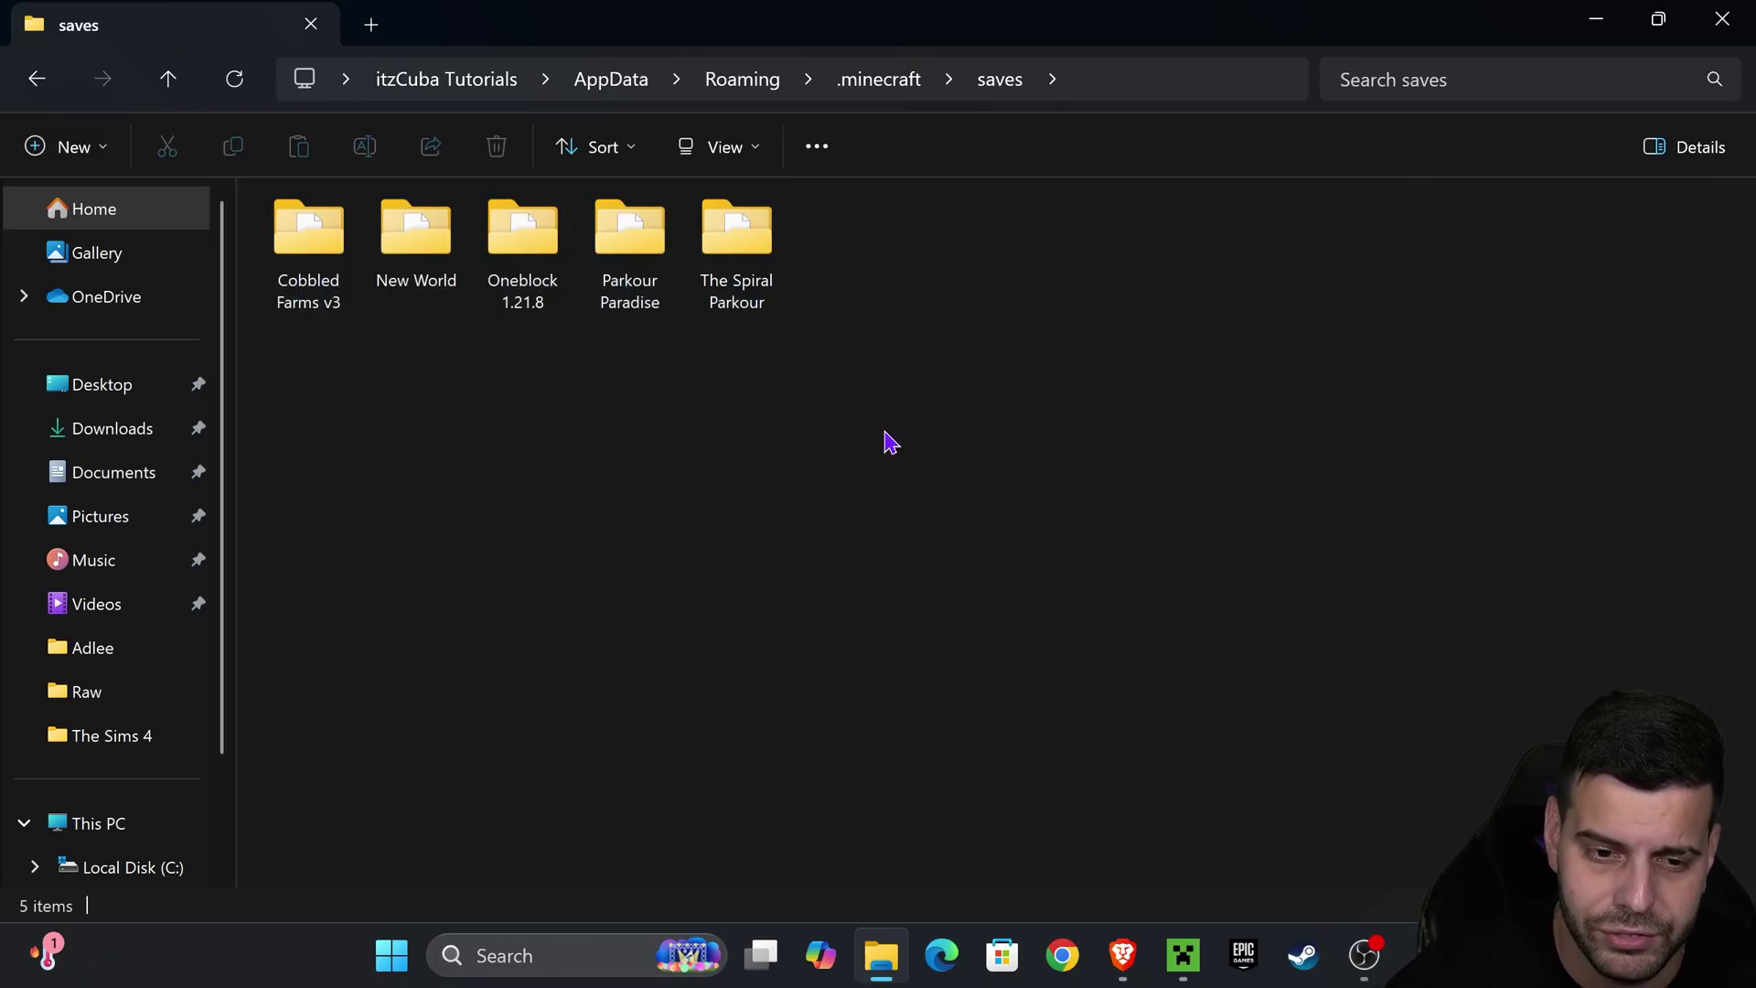
- Shrink the saves window to uncover the desktop and move the Skyblock 2.1 folder into saves
drag(1351, 14, 919, 428)
click(810, 252)
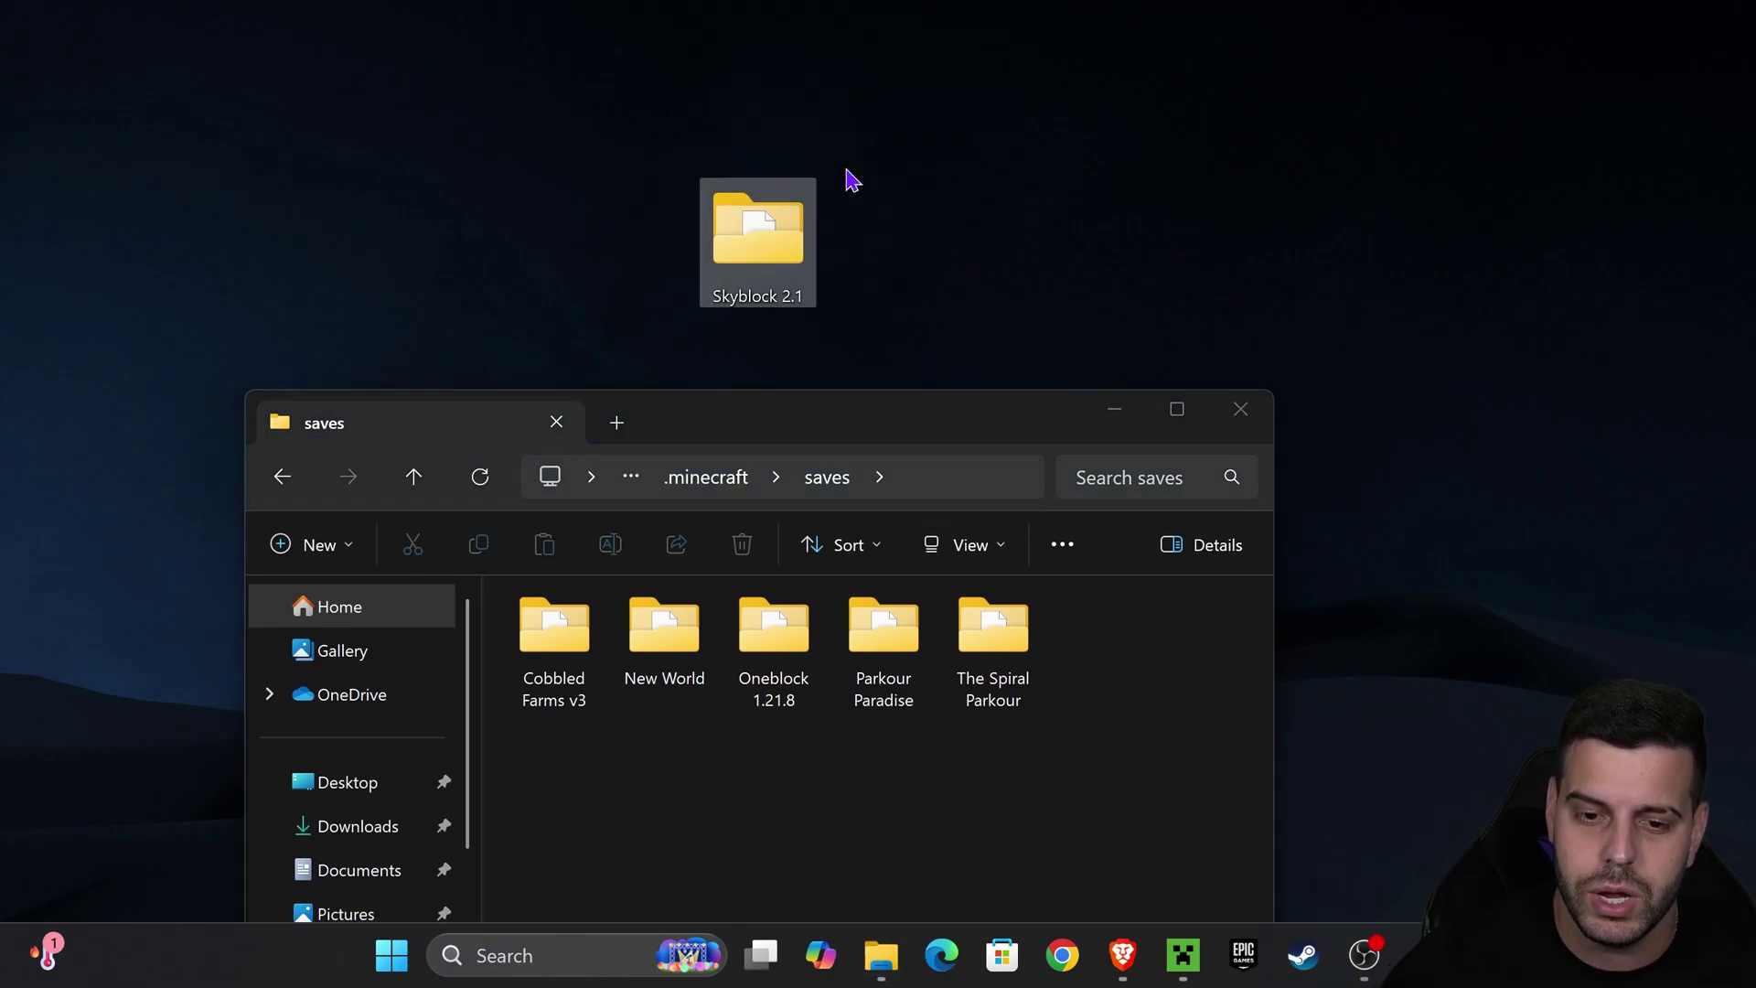
drag(777, 238, 1136, 672)
drag(1000, 423, 885, 129)
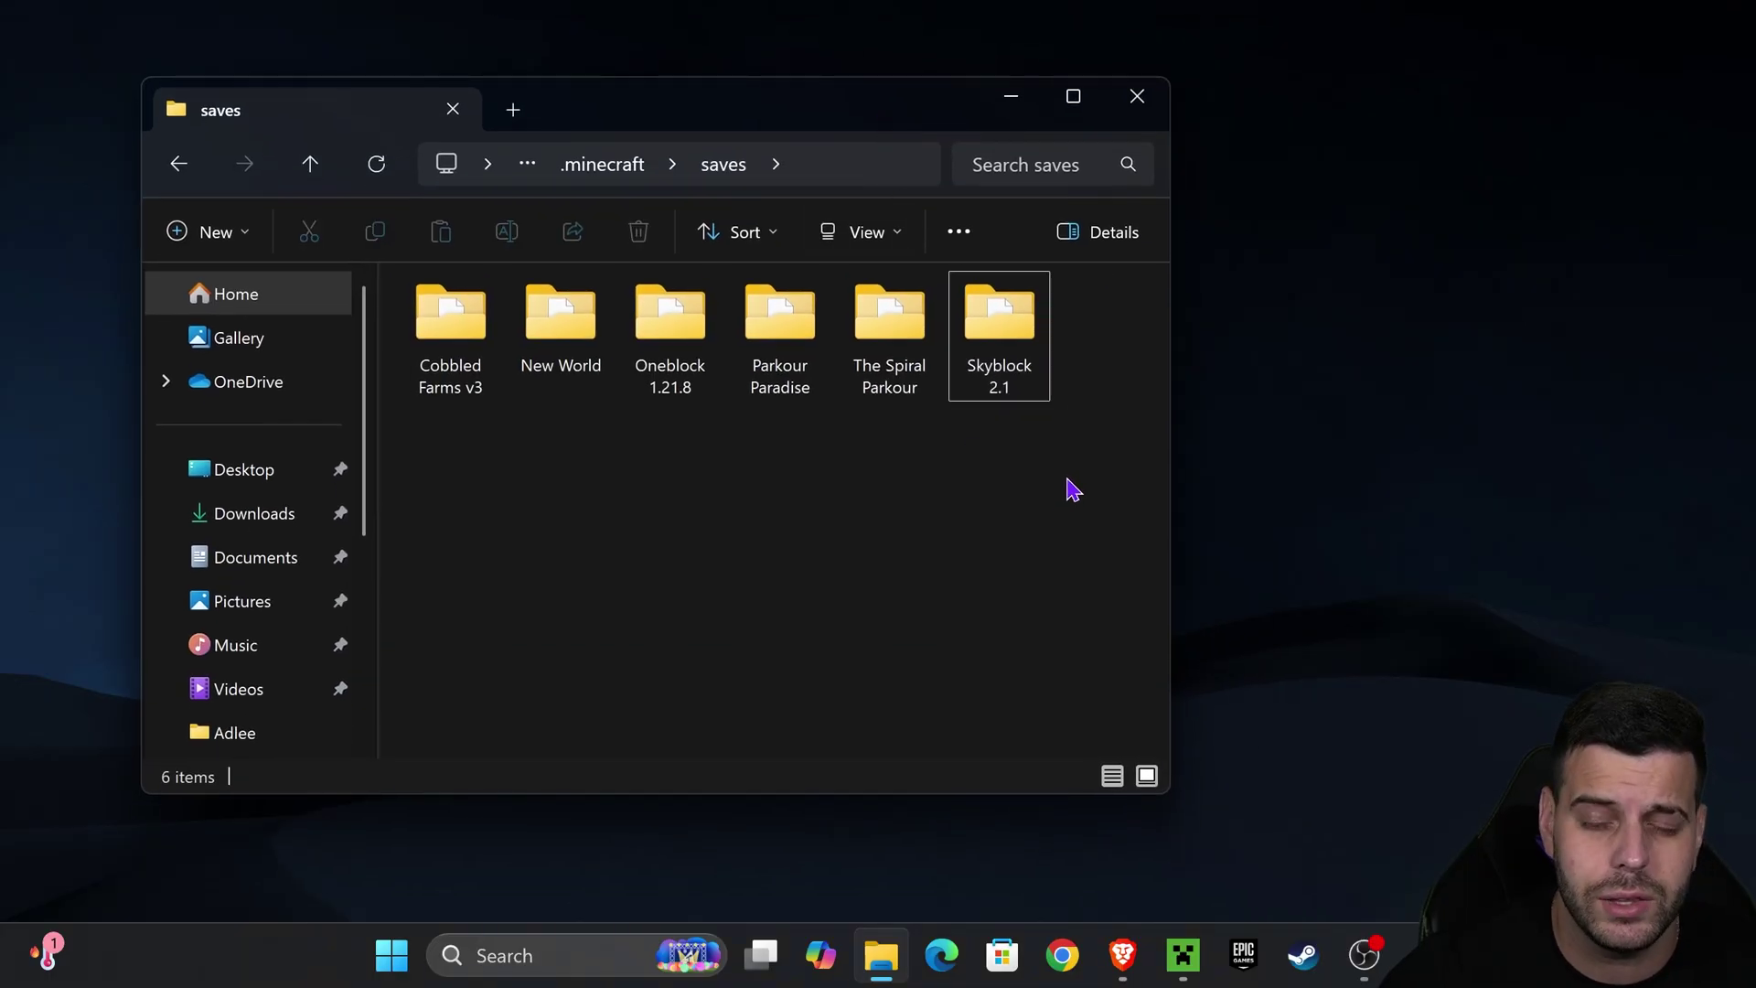
- Check the contents of the Skyblock 2.1 folder inside saves and close the window
double_click(1013, 315)
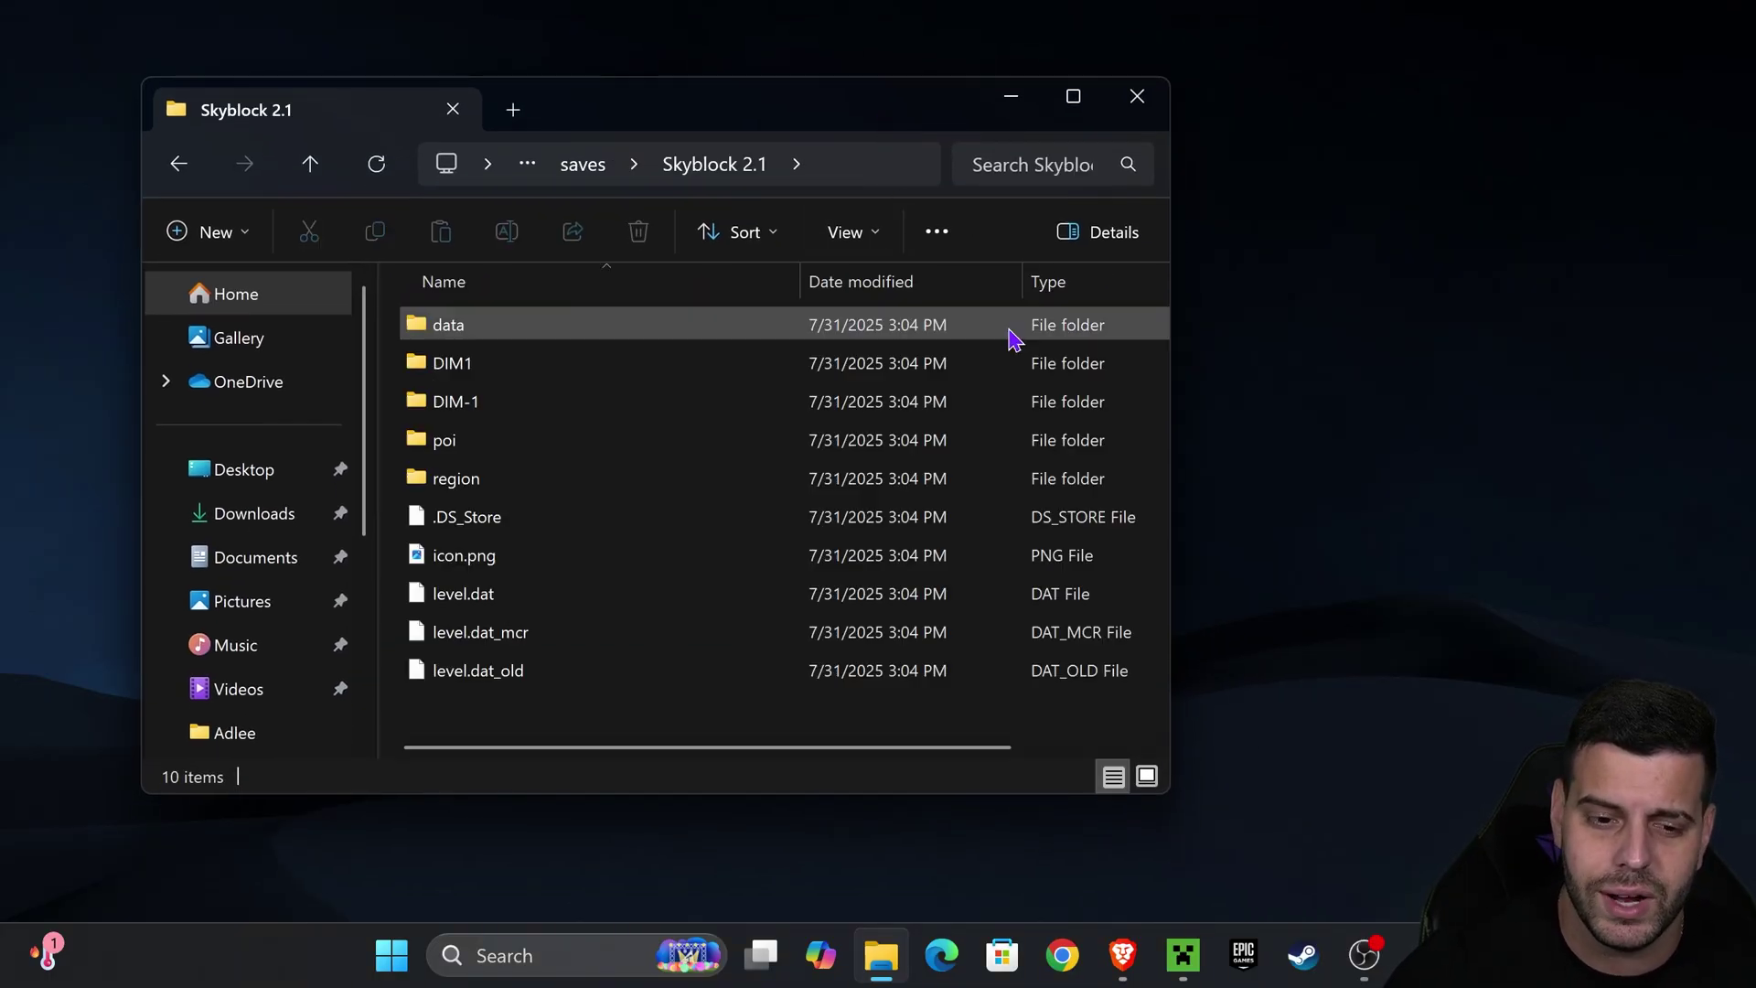
click(179, 162)
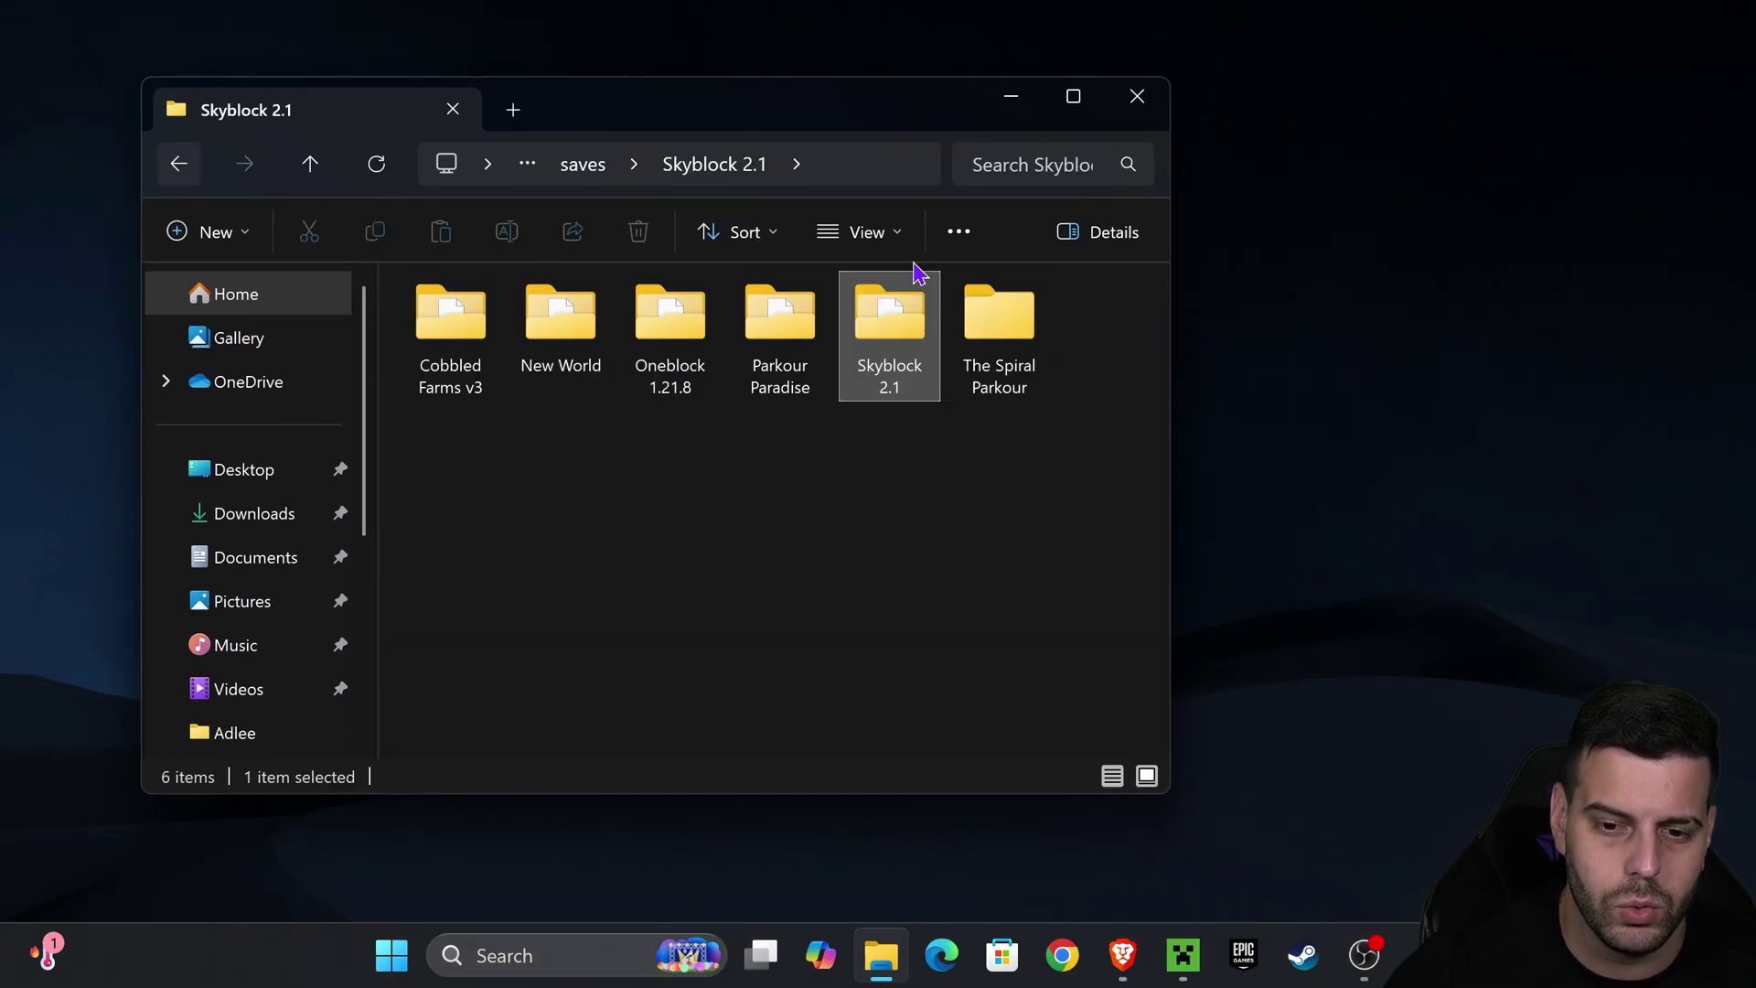
click(1024, 553)
click(1147, 99)
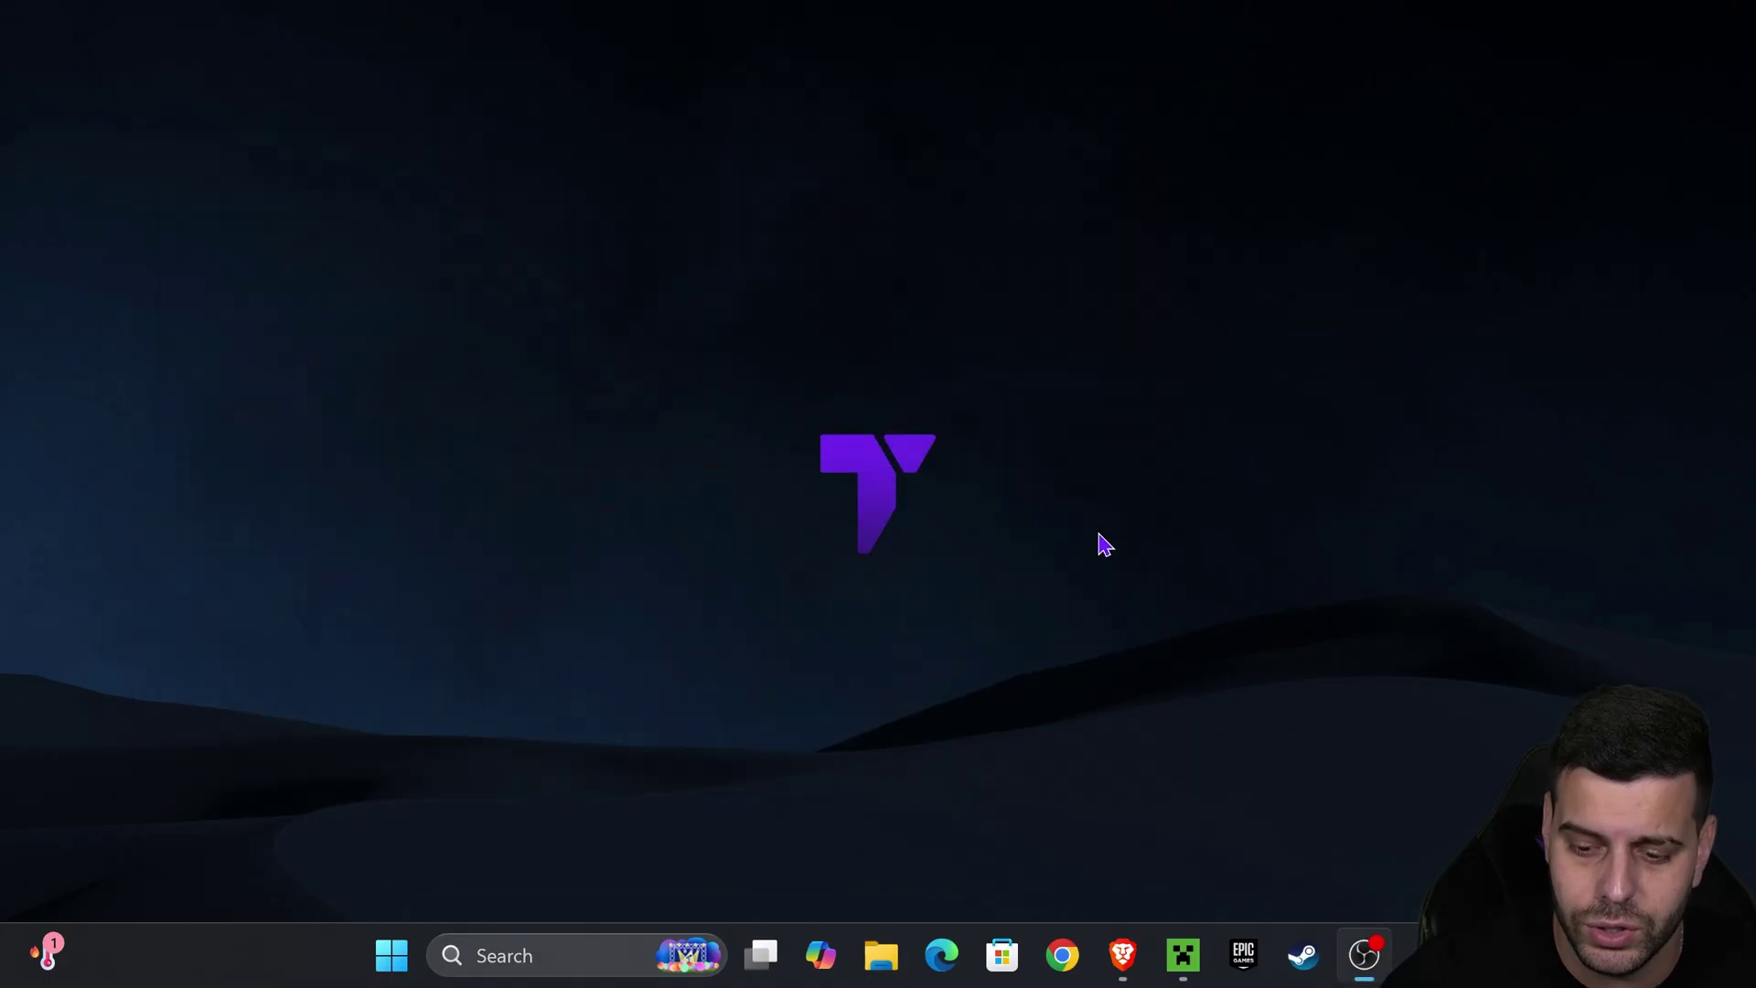
- Switch to the Minecraft Launcher and launch Latest release 1.21.8
click(1182, 955)
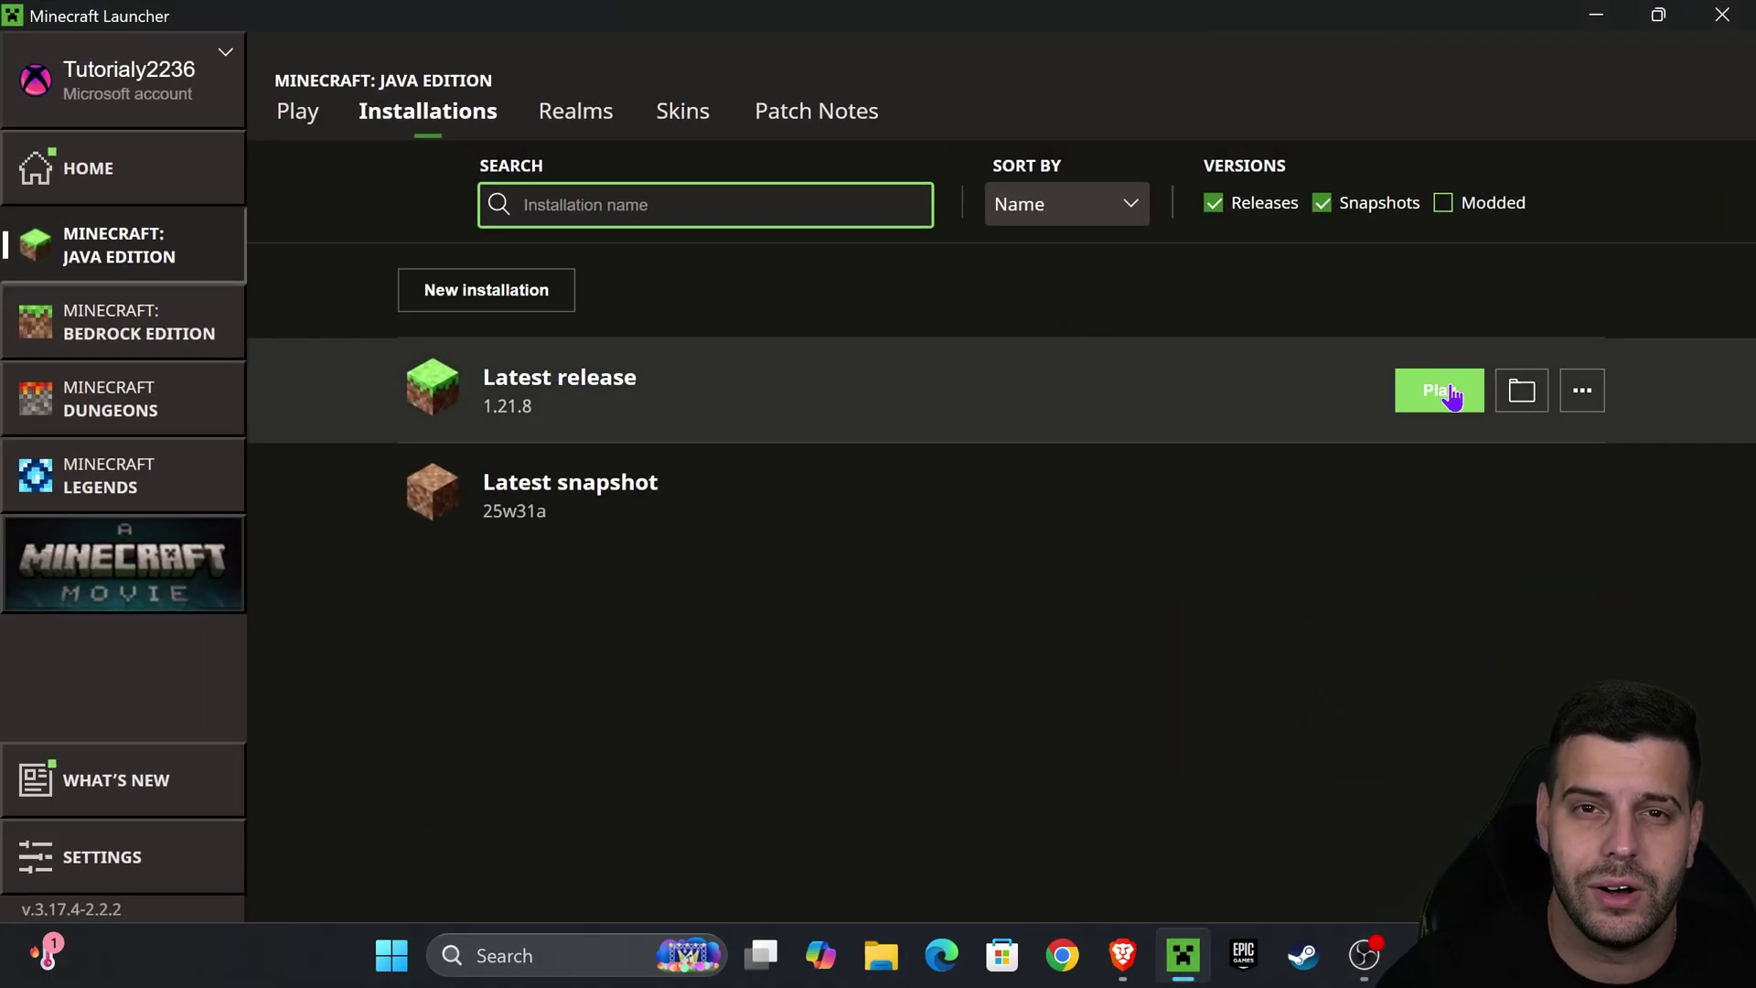
click(1450, 392)
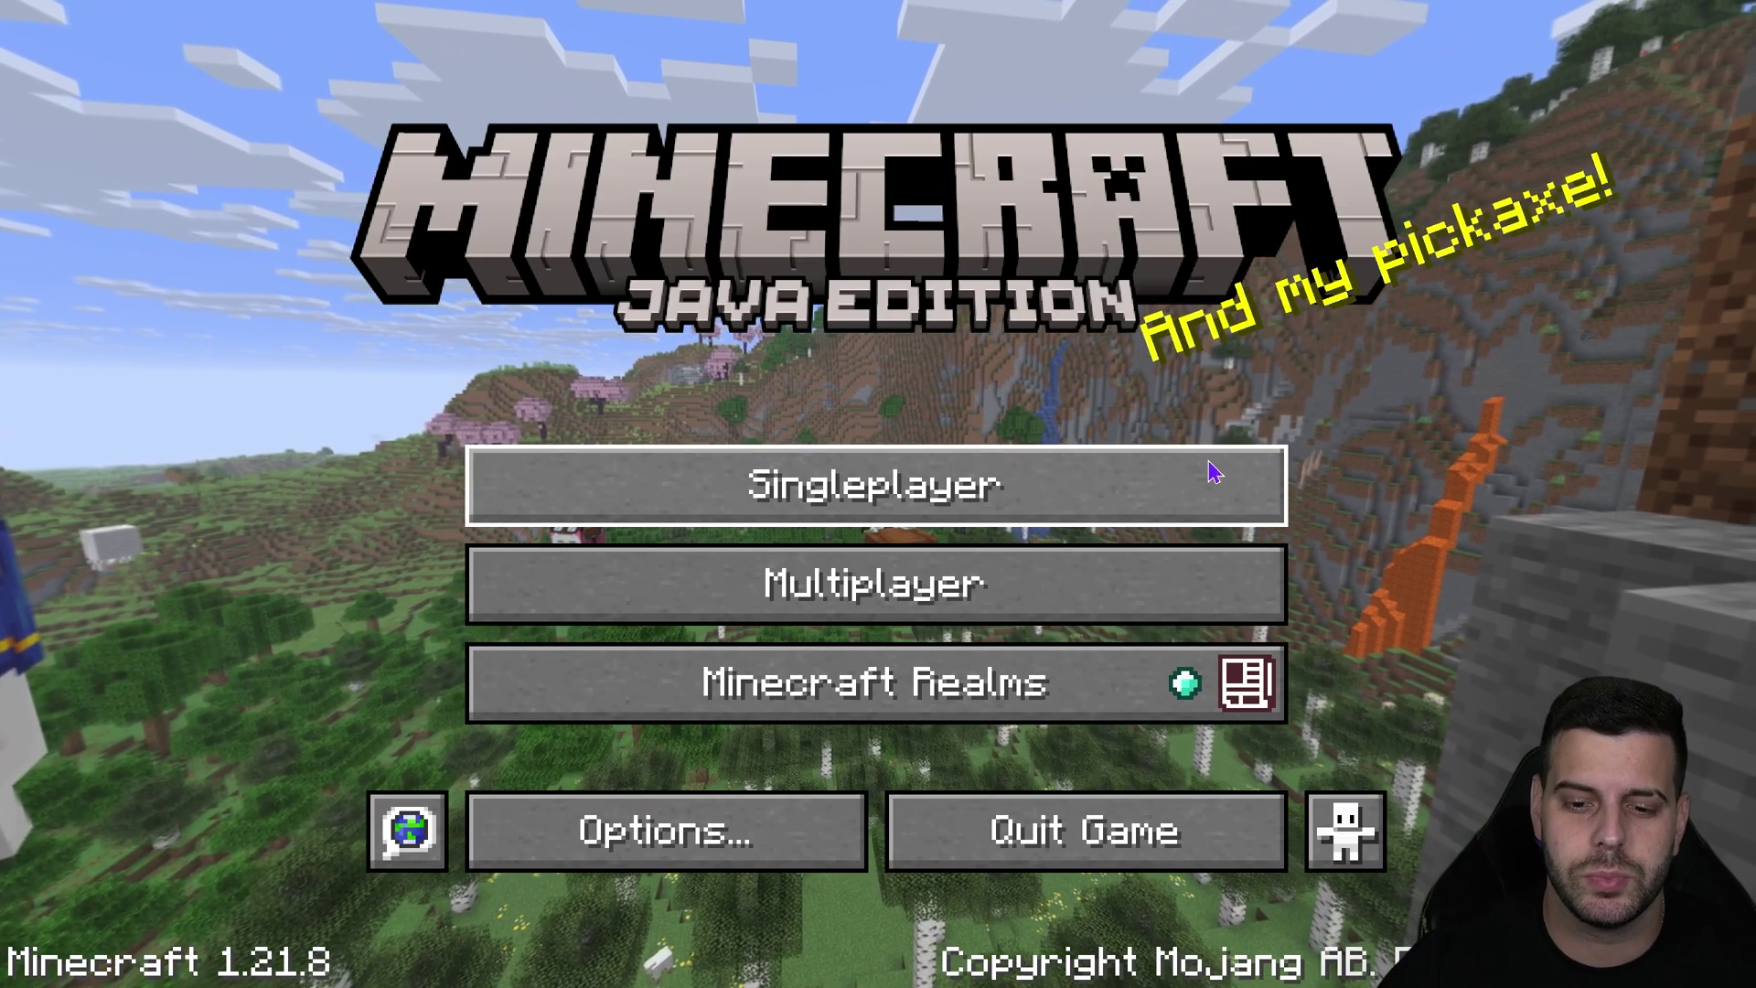
- Load the Skyblock world from the Skyblock 2.1 save in singleplayer
click(1219, 470)
scroll(361, 365, down, 5)
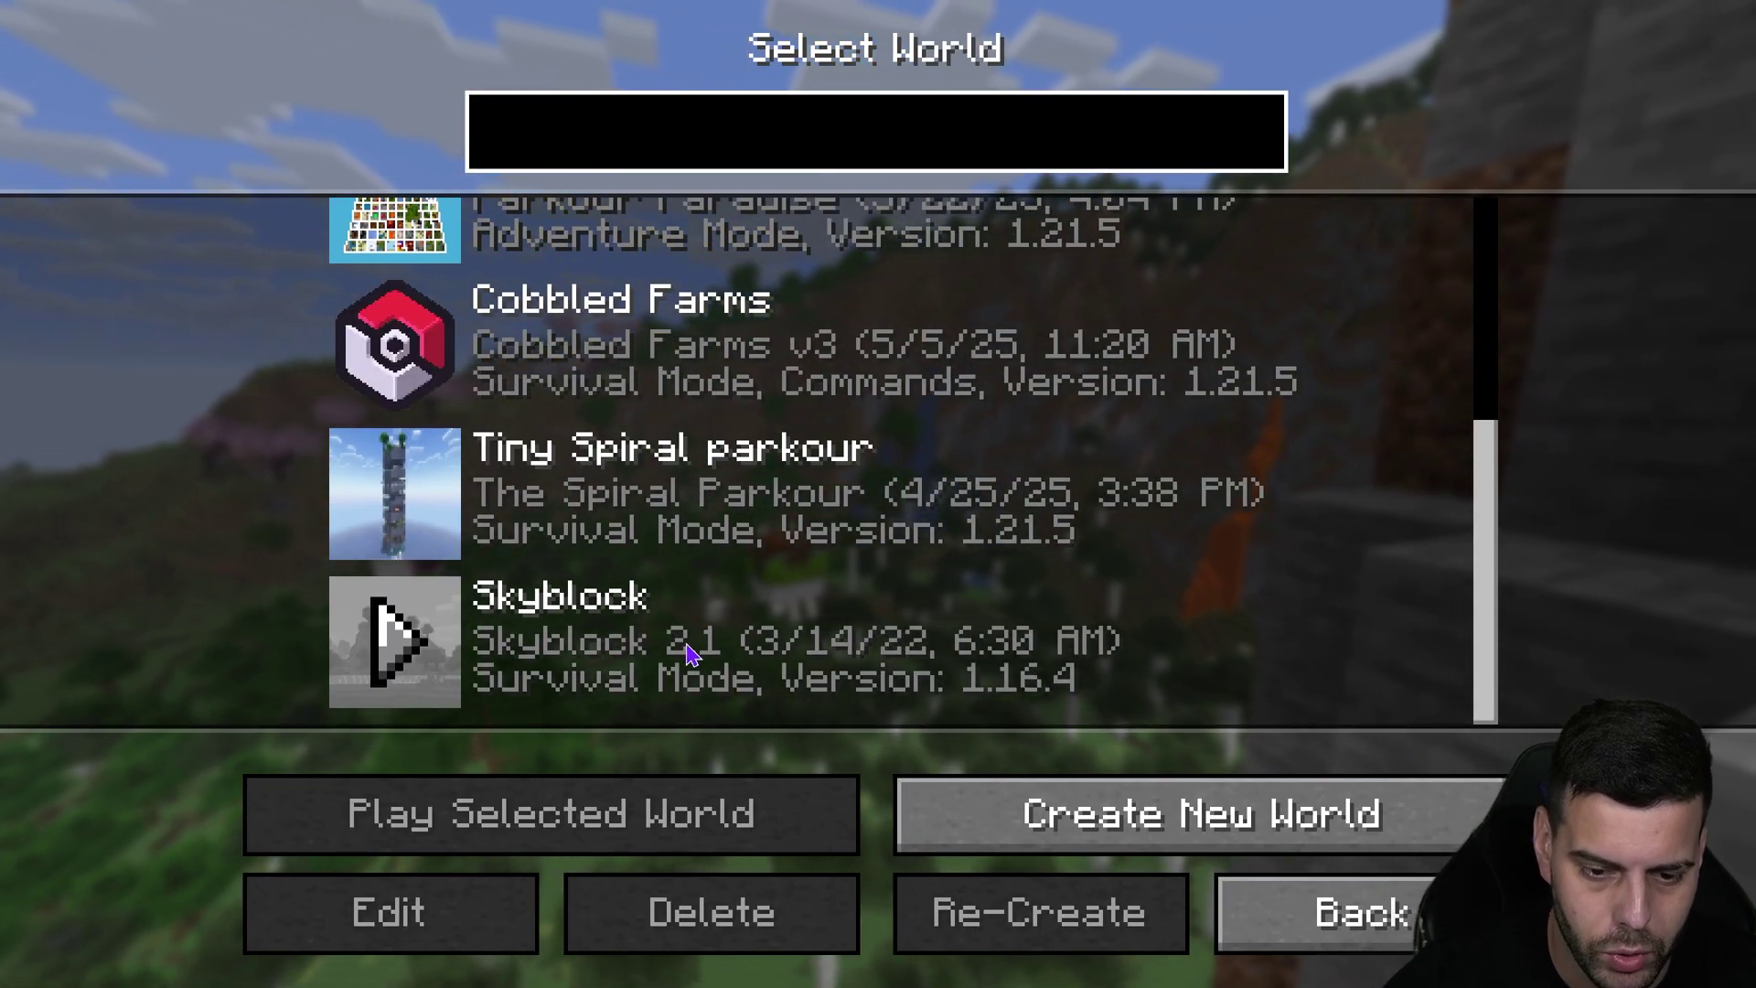
click(416, 657)
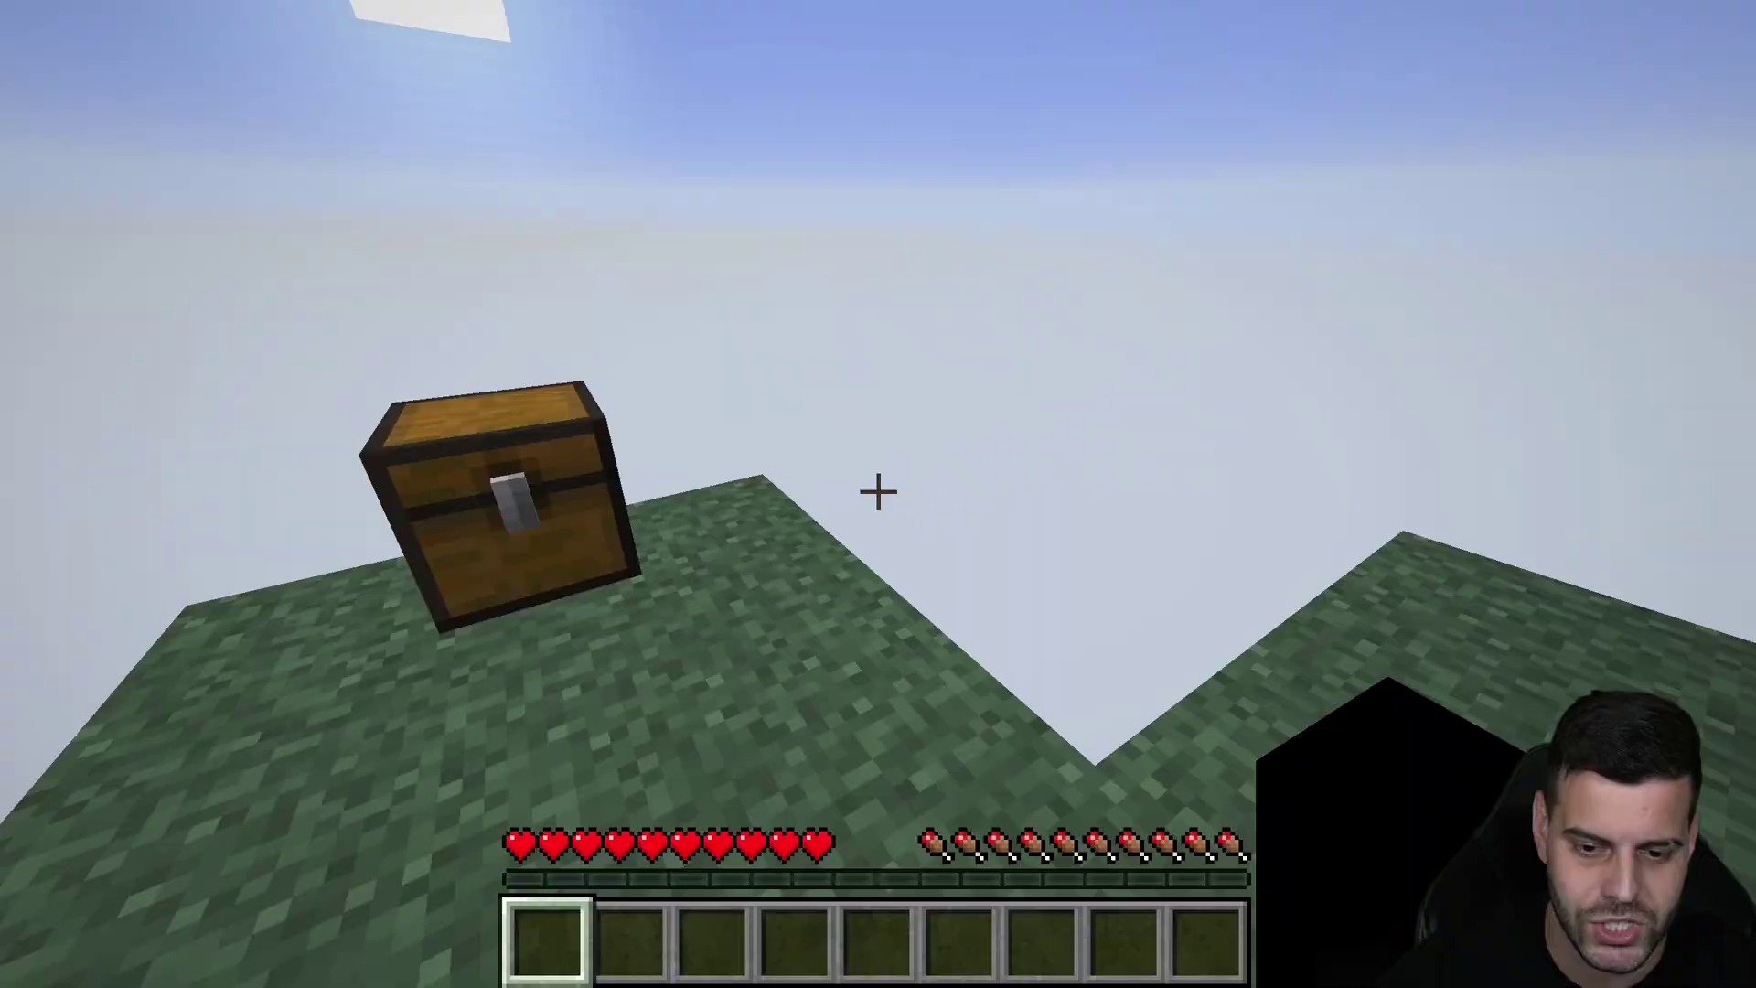
- Look inside the chest on the Skyblock island and close it again
right_click(878, 493)
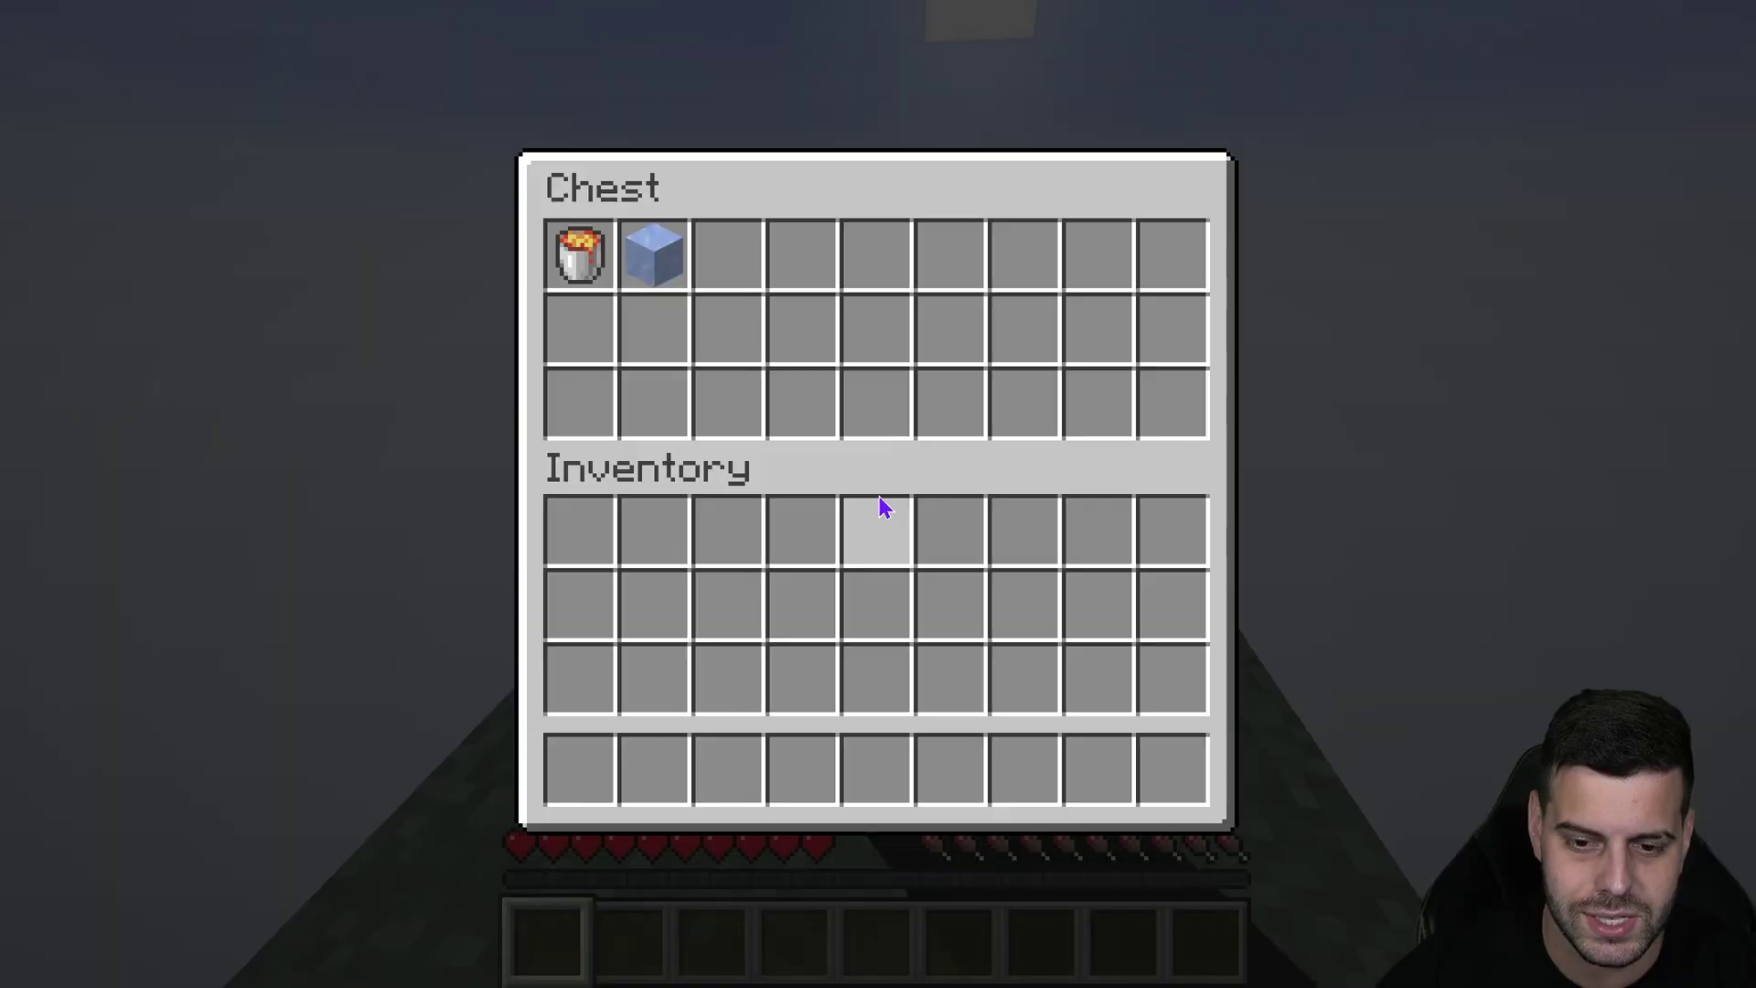
key(Escape)
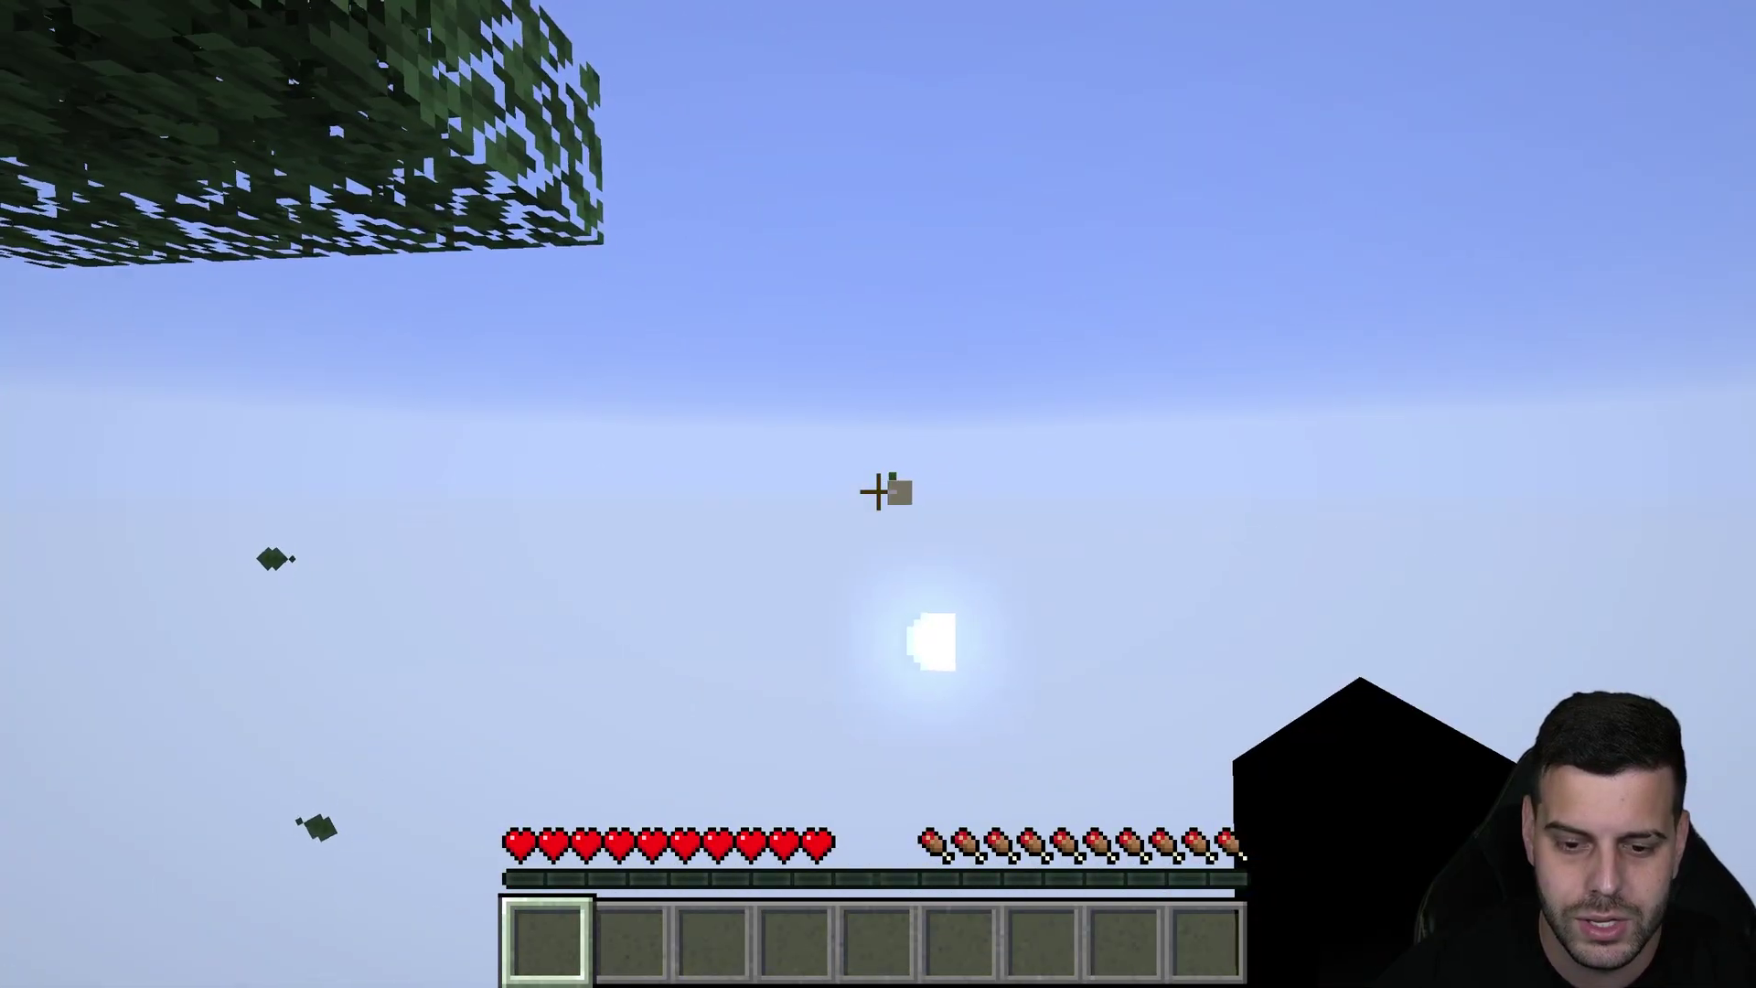